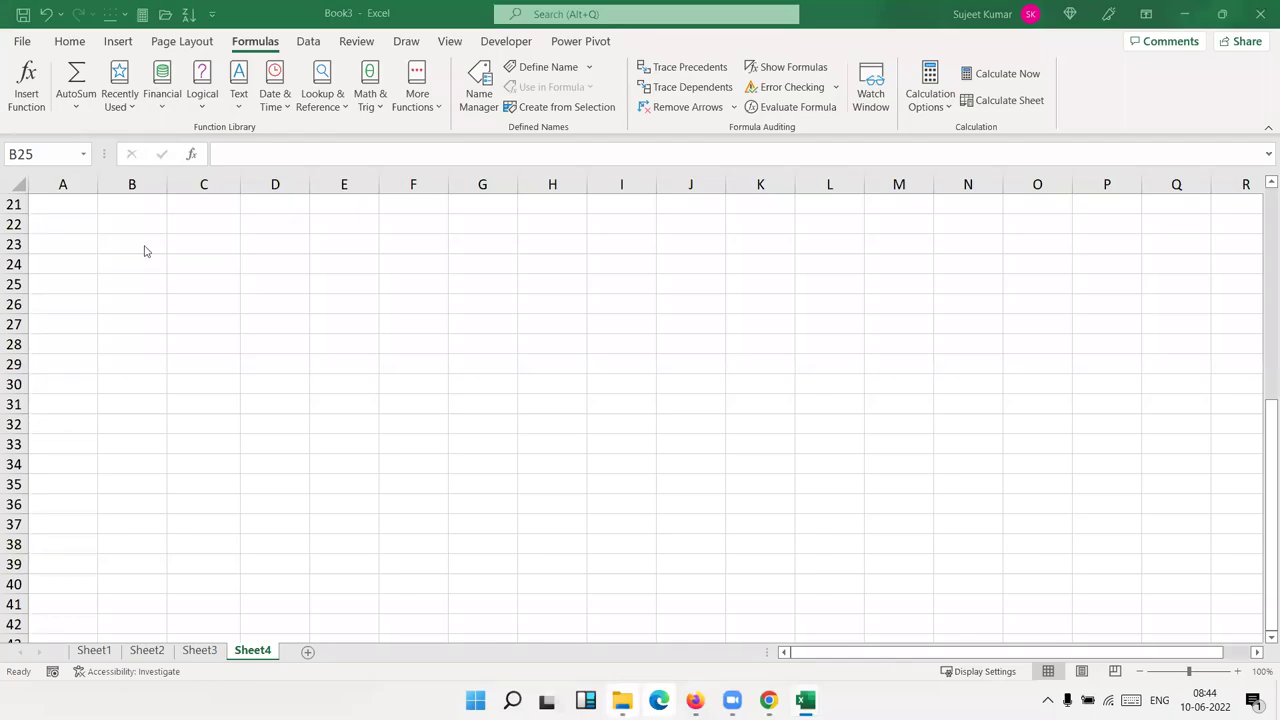
Enter the number 1500 in cell B24.
click(143, 247)
key(Escape)
key(Up)
text(1500)
key(Tab)
key(Tab)
key(Tab)
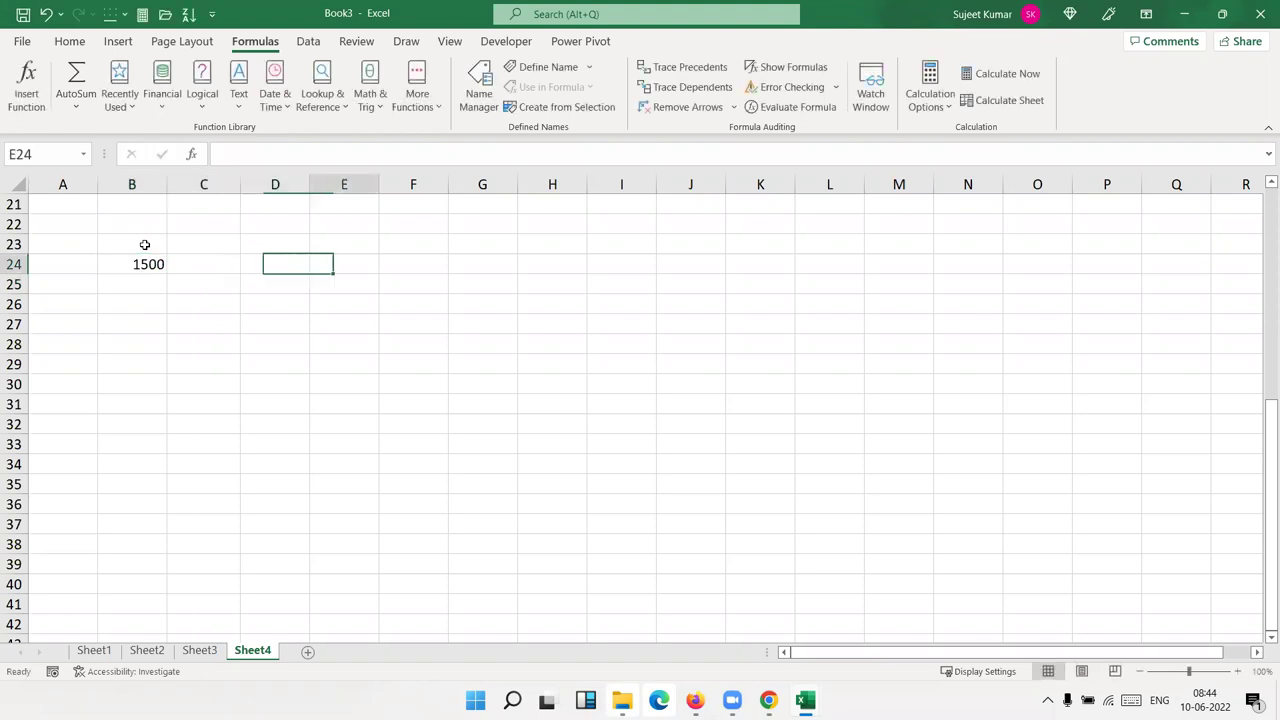
Try a text entry of '1500 in E24, then clear the cell again.
text('15000)
key(Return)
key(Up)
text('1500)
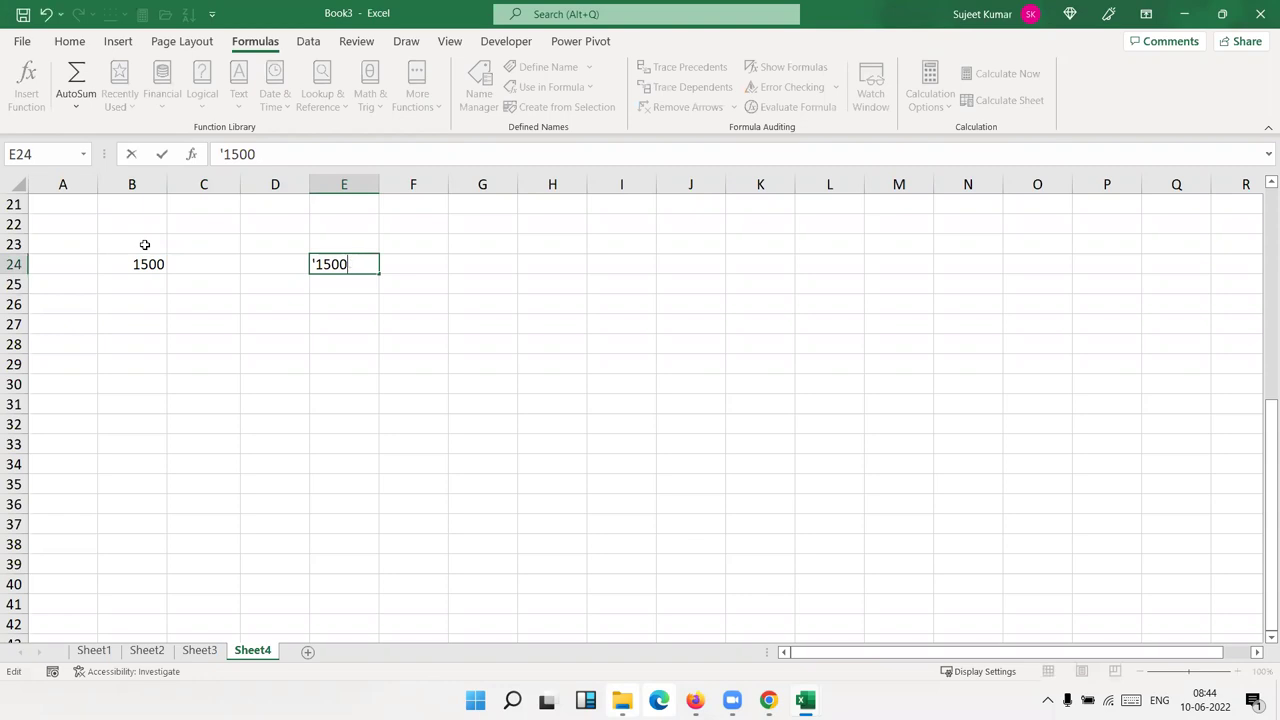
click(379, 331)
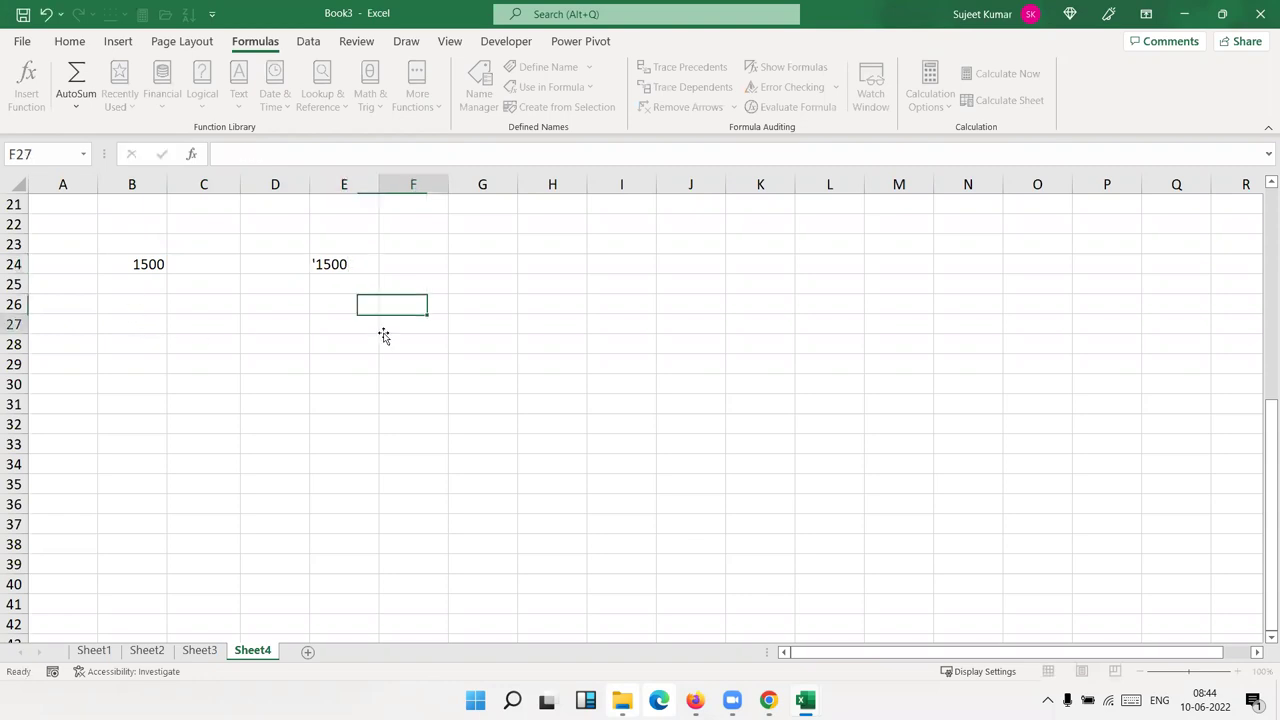
click(351, 264)
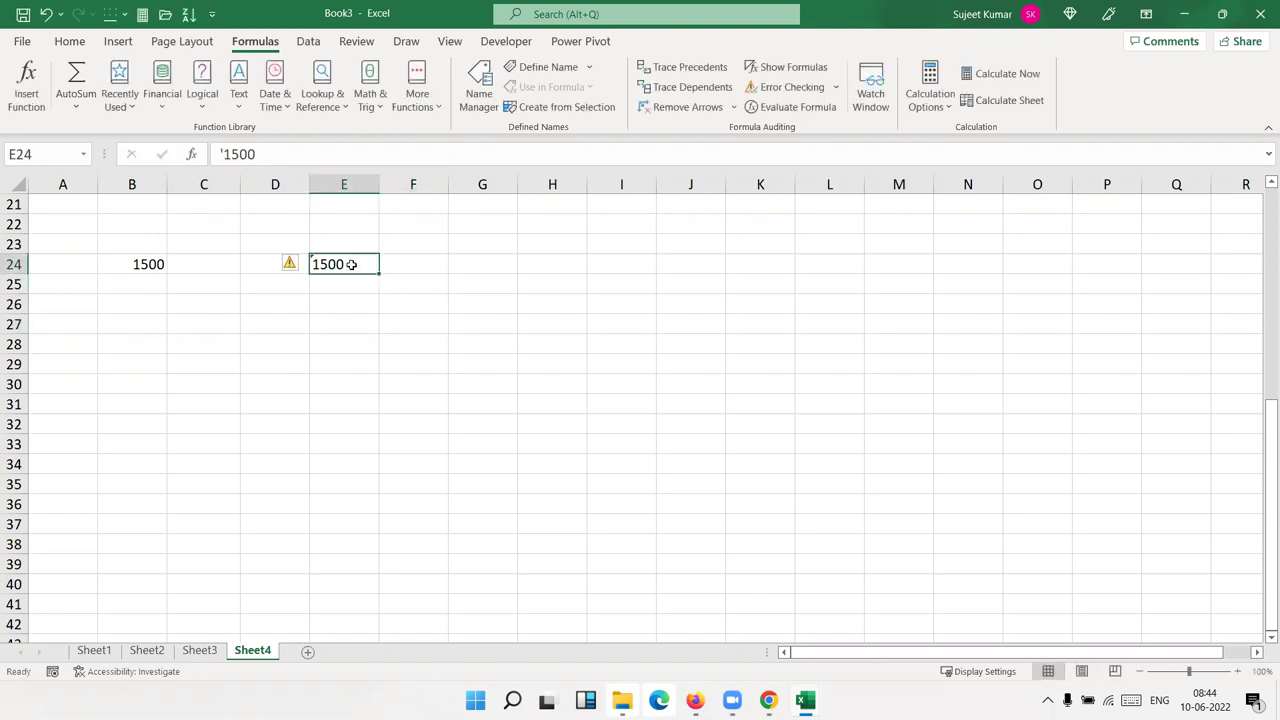
key(Delete)
scroll(351, 264, up, 3)
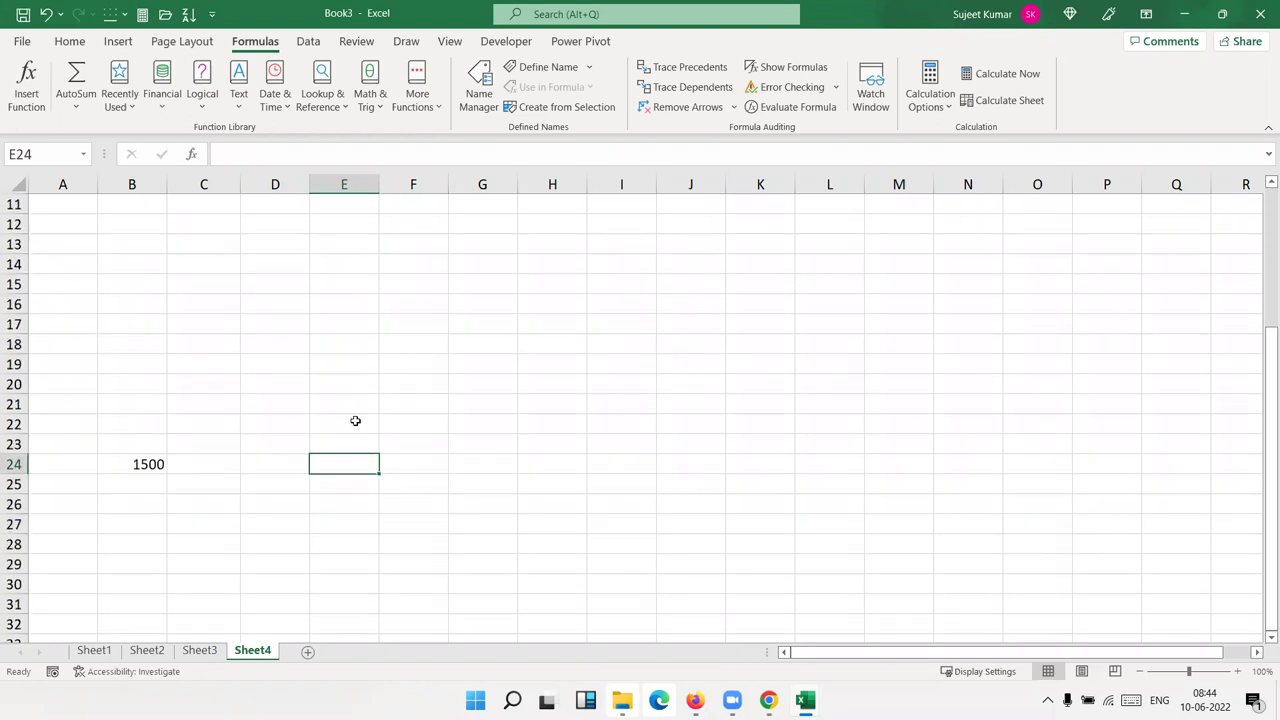
Format cell E24 with the Text number format.
right_click(359, 460)
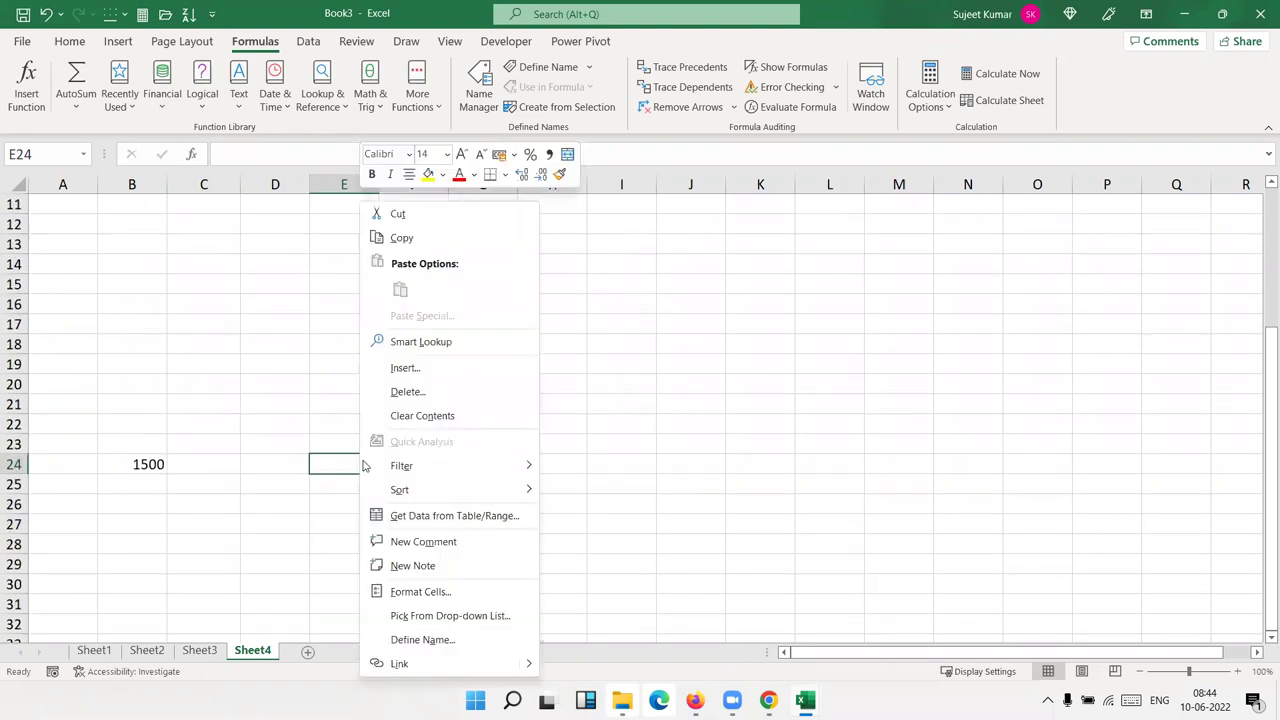
click(420, 594)
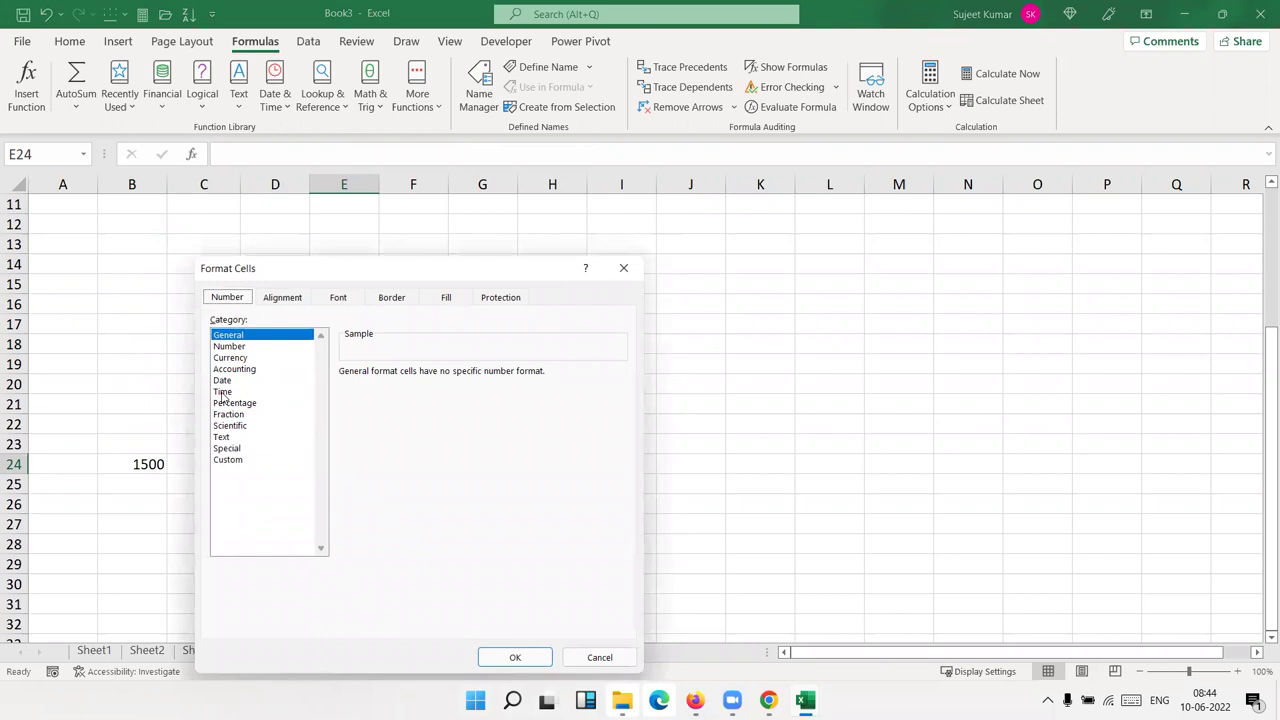
click(223, 440)
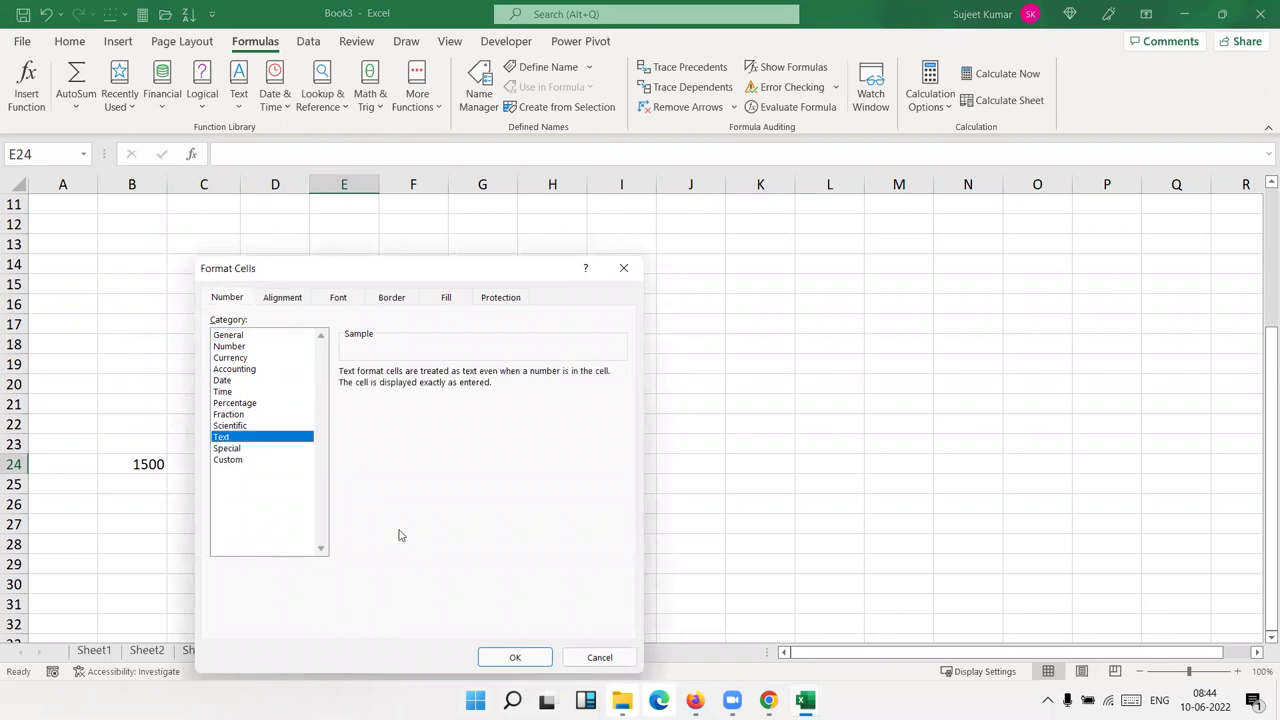
click(515, 657)
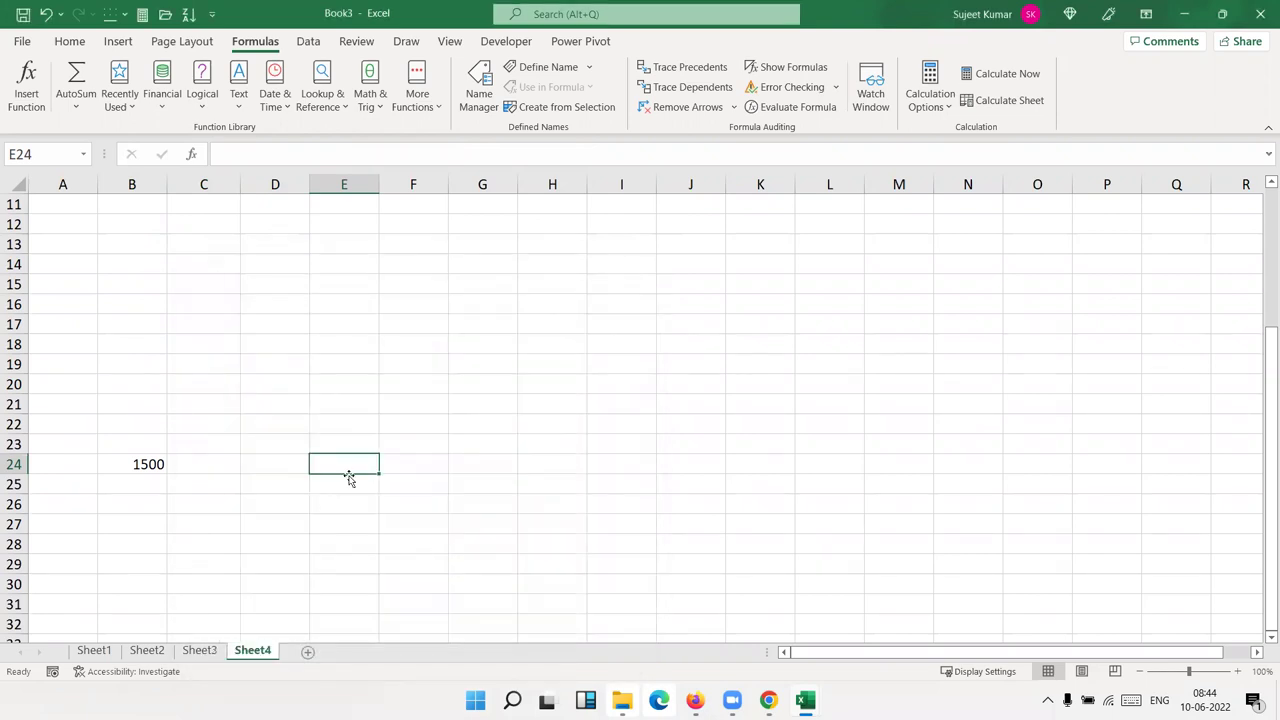
Enter 1500 in E24 so it is stored as a text number.
text(1500)
key(Return)
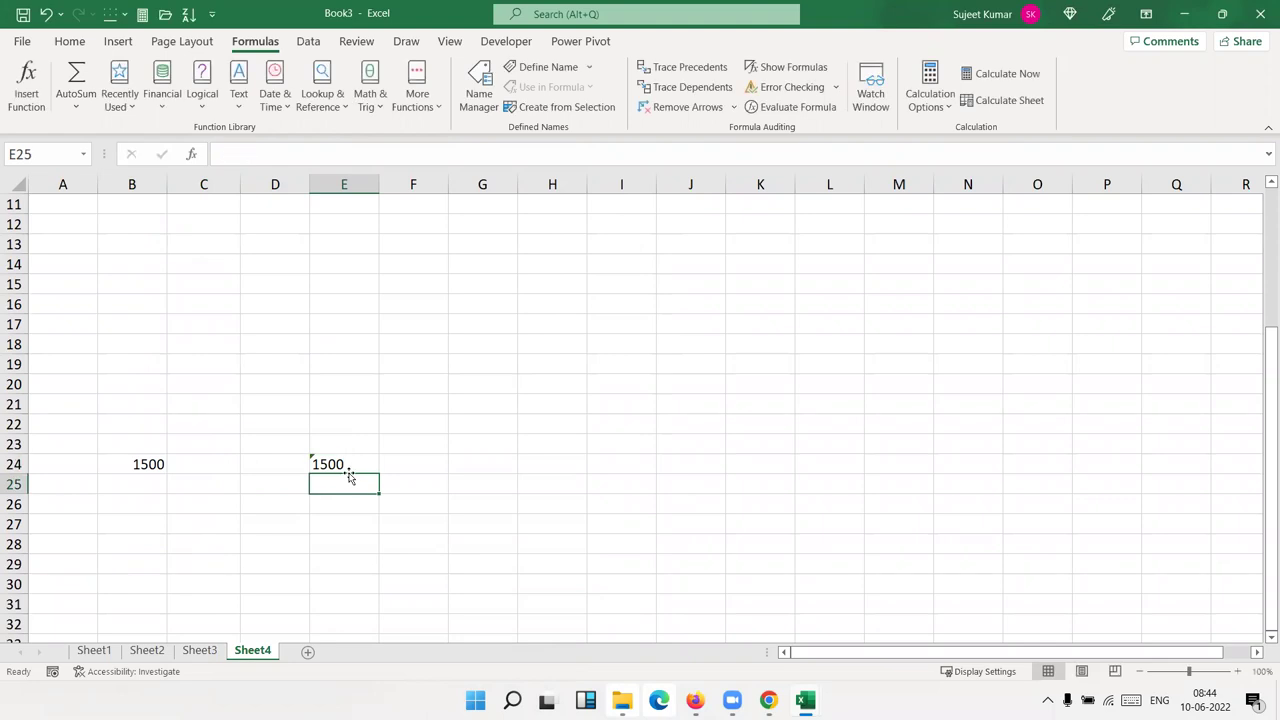
scroll(349, 477, down, 3)
click(320, 264)
Dismiss E24's number-stored-as-text warning with Ignore Error.
click(289, 265)
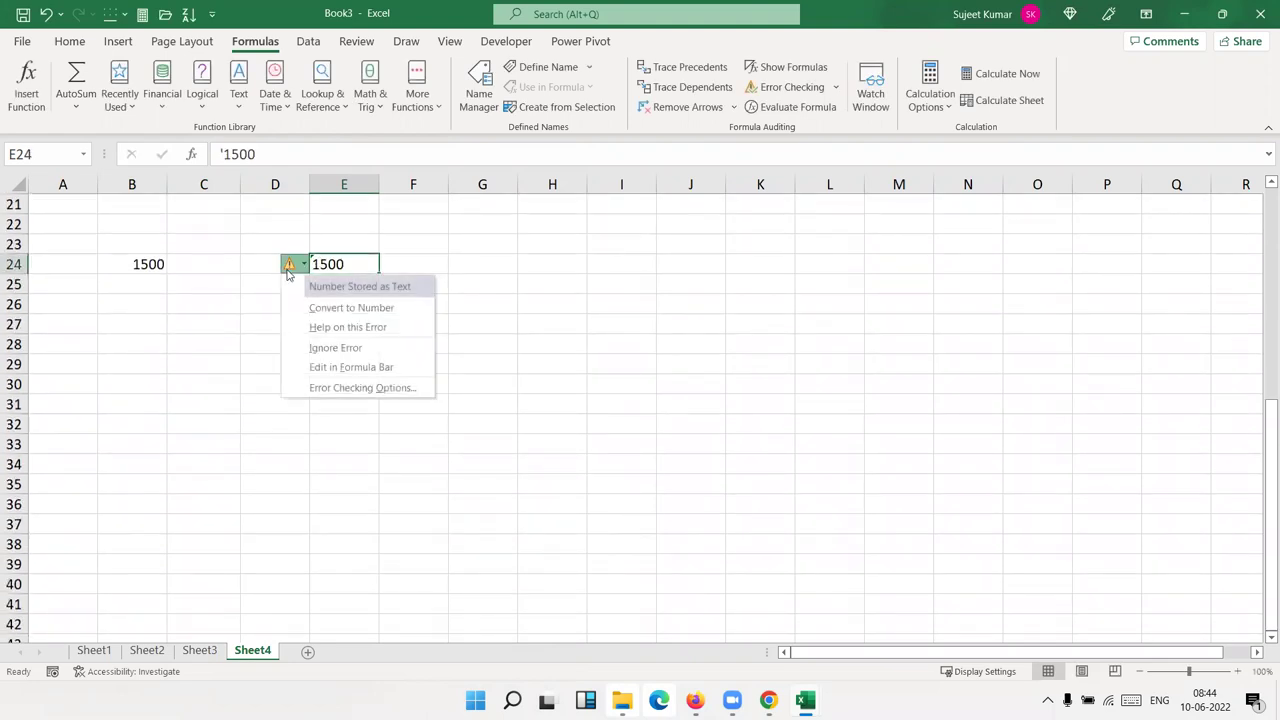
click(350, 347)
click(266, 358)
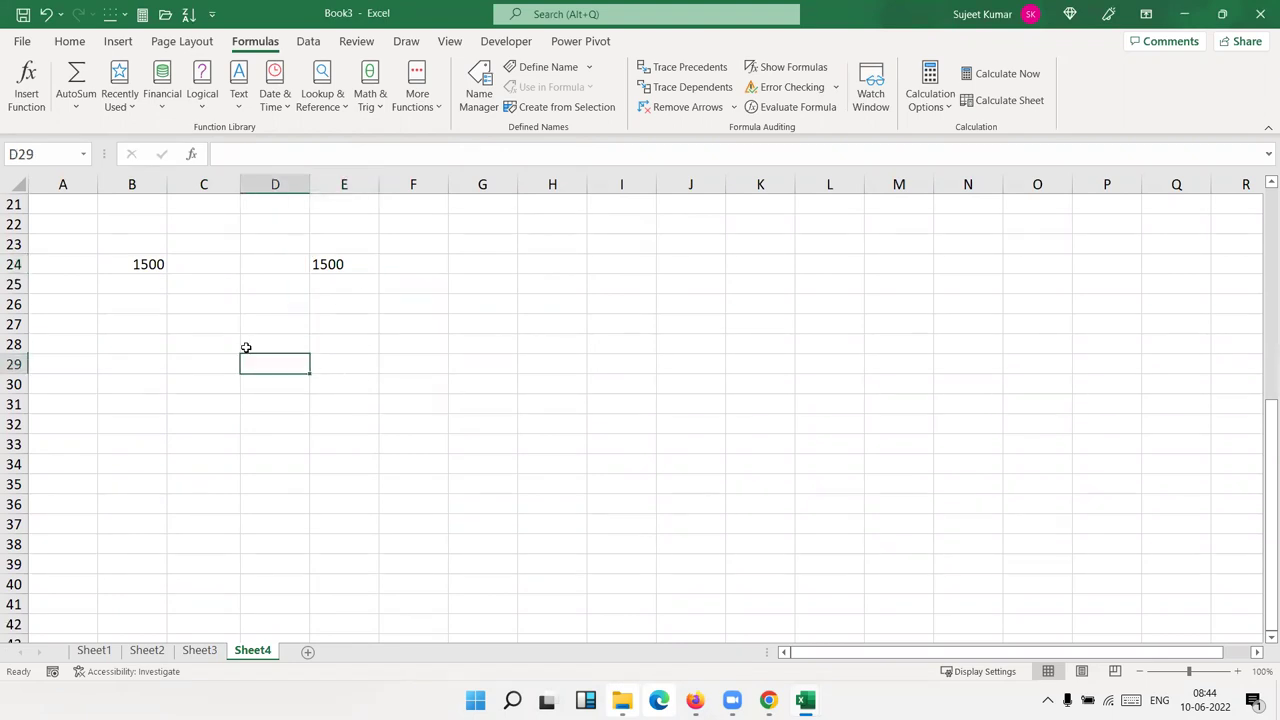
Enter =B24=E24 in C27, which returns FALSE.
click(217, 323)
text(=)
key(Up)
key(Up)
key(Left)
key(Up)
text(=)
key(Right)
key(Right)
key(Up)
key(Up)
key(Up)
key(Down)
key(Return)
key(Up)
Enter =VLOOKUP(B24,E24,1,0) in D27, which returns #N/A.
key(Right)
text(=)
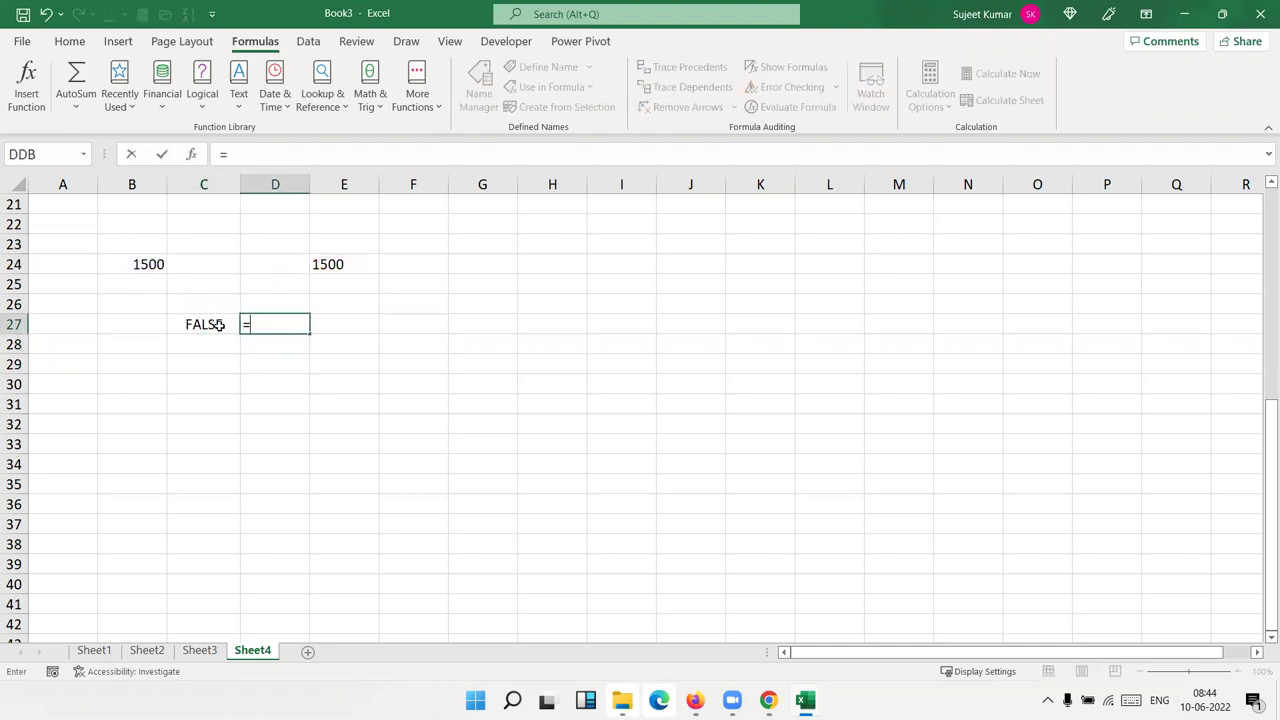
text(vl)
key(Tab)
key(Left)
key(Left)
key(Up)
key(Up)
key(Up)
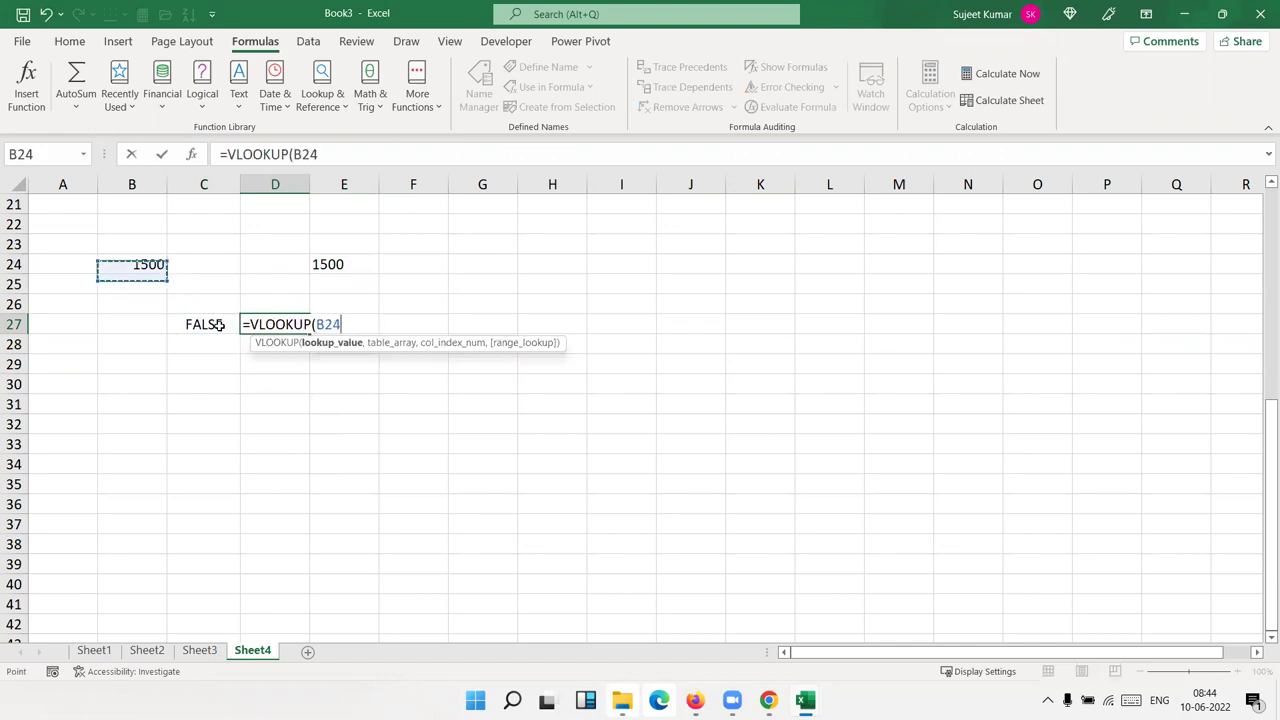
text(,)
key(Right)
key(Up)
key(Up)
key(Up)
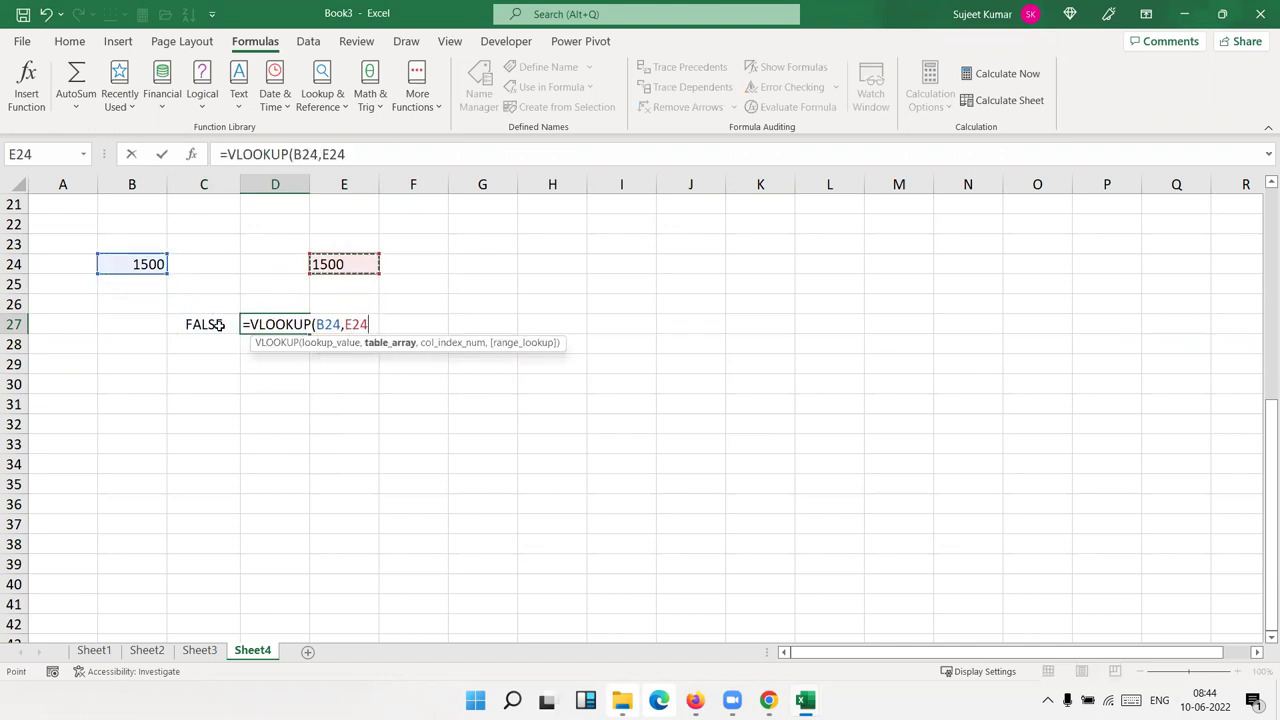
text(,1,0)
key(Return)
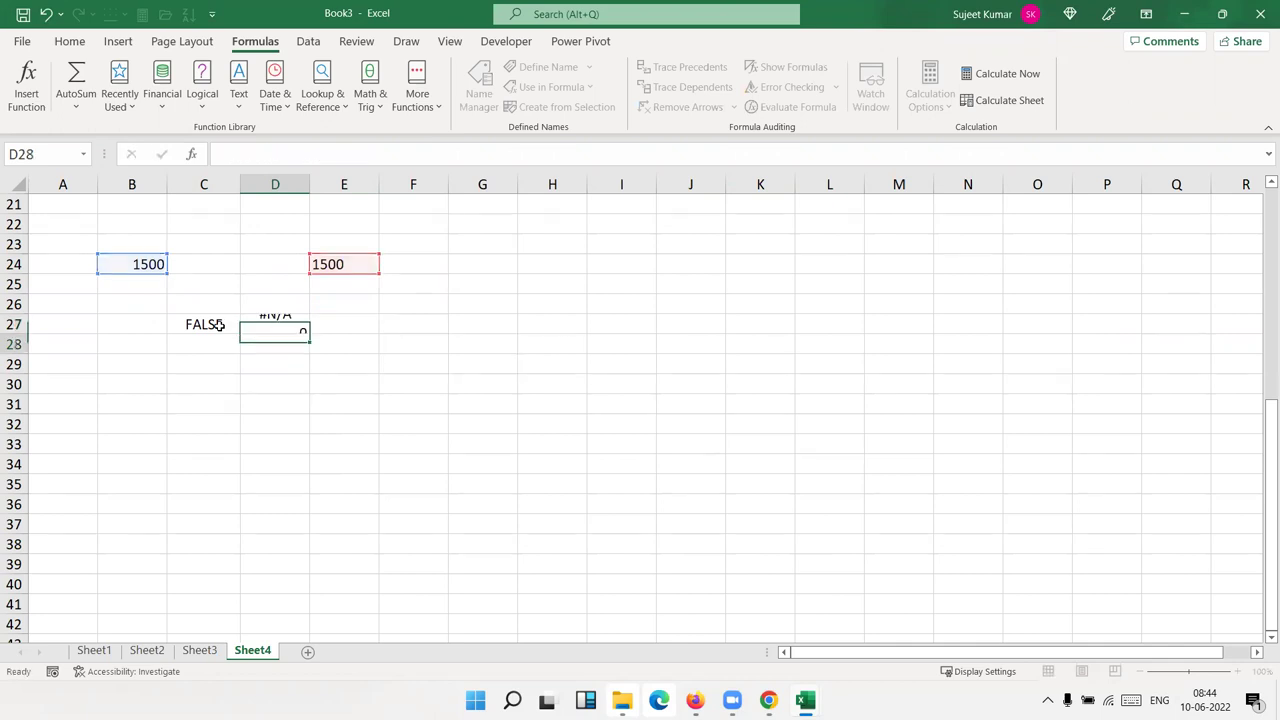
key(Up)
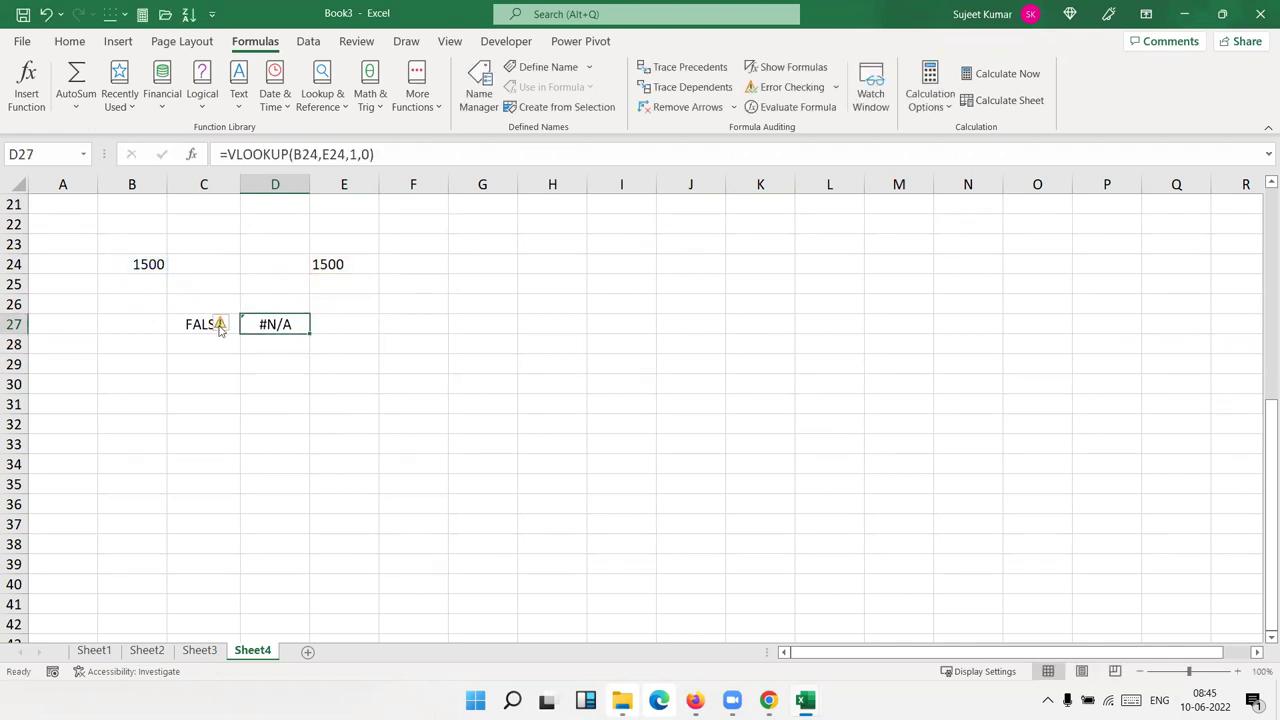
key(Up)
key(Up)
key(Up)
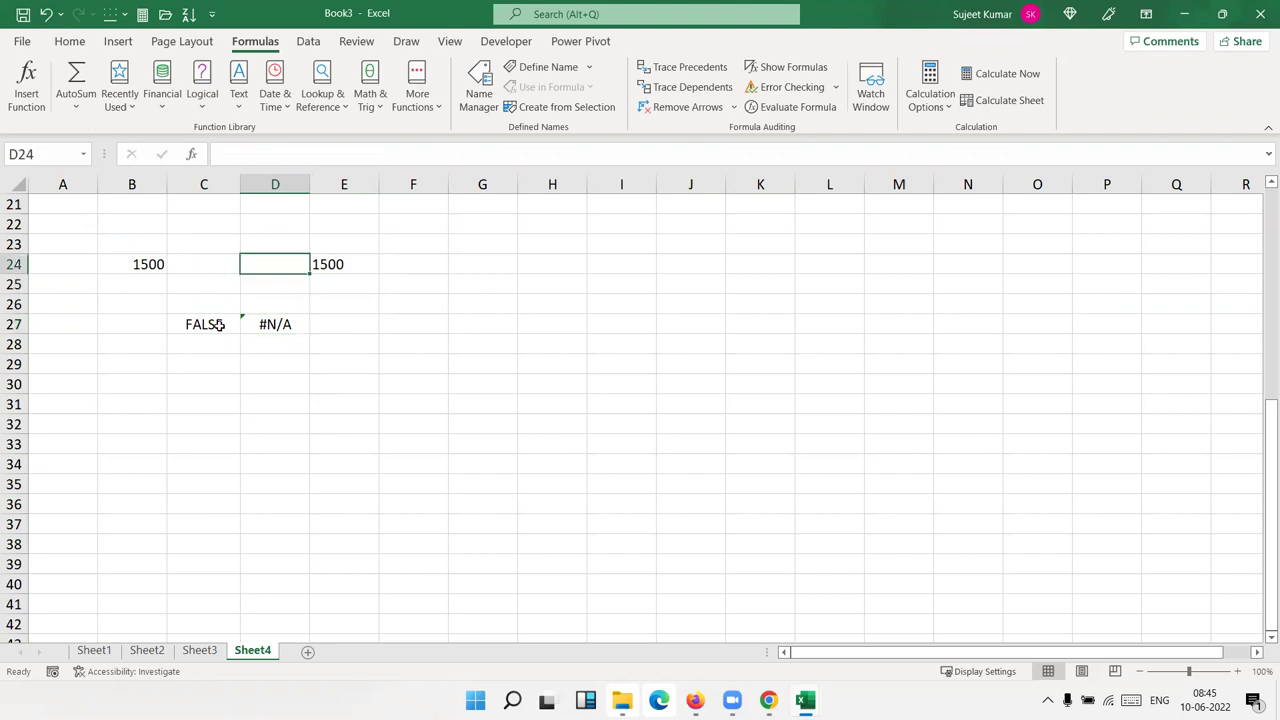
Fill numeric 1500 down B24:B27 and text 1500 down E24:E27.
key(Left)
key(Left)
key(shift+Down)
key(shift+Down)
key(shift+Down)
key(ctrl+d)
key(Right)
key(Right)
key(Right)
key(shift+Down)
key(shift+Down)
key(shift+Down)
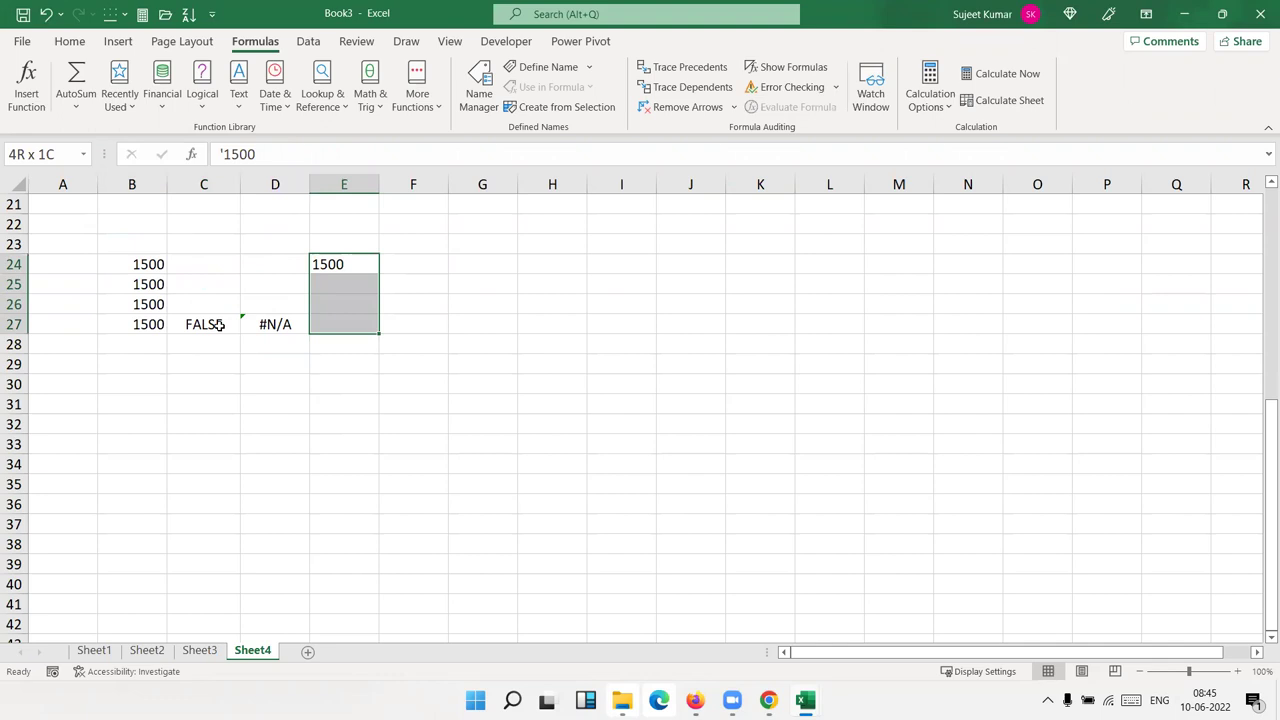
key(ctrl+d)
Clear the FALSE and #N/A test results from C27:D27.
key(Left)
key(Down)
key(Down)
key(Down)
key(shift+Left)
key(Delete)
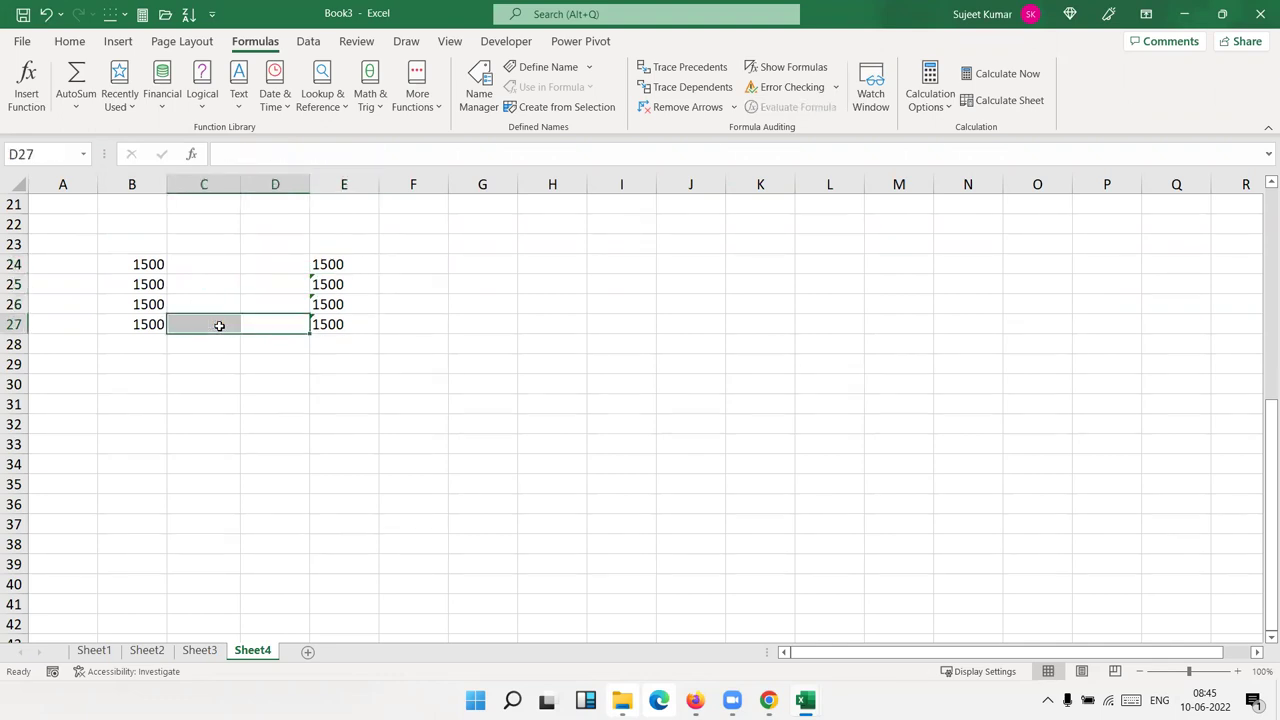
key(Left)
key(Right)
key(Right)
key(Up)
key(Up)
key(Up)
key(shift+Down)
key(shift+Down)
key(shift+Down)
key(Right)
Enter =VALUE(E24) in F24 and fill it down to F27.
text(=)
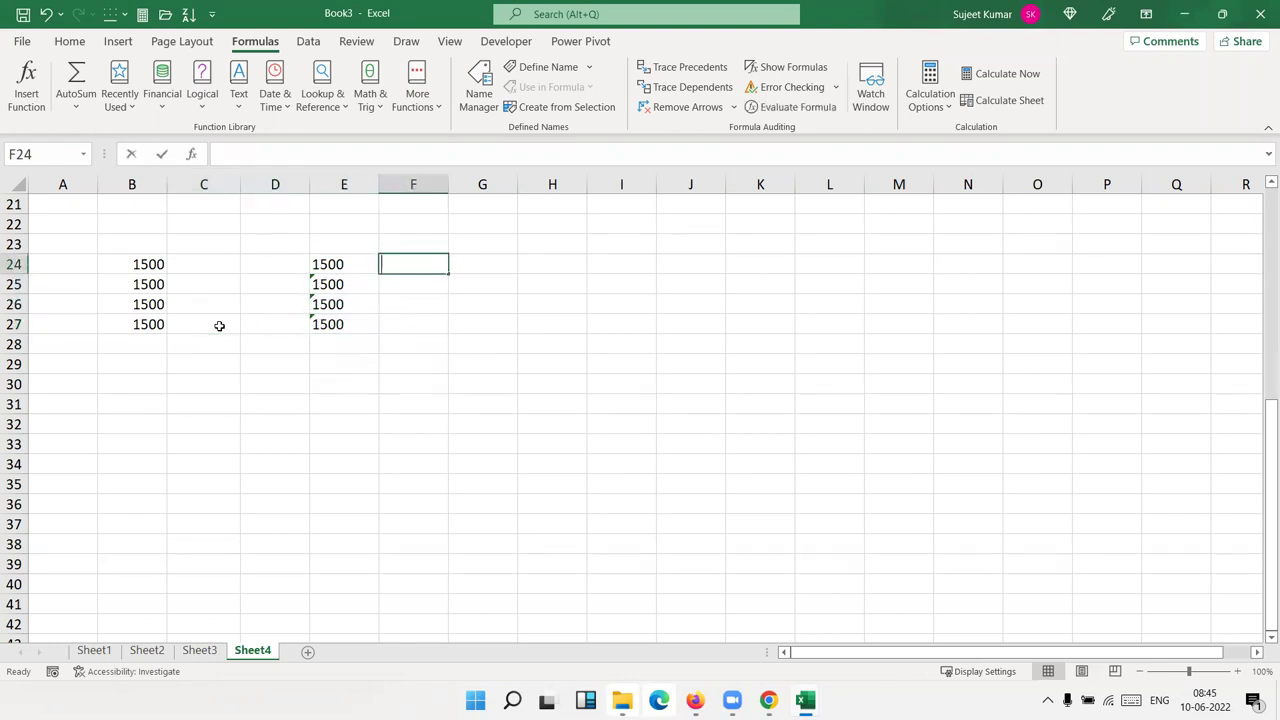
text(va)
key(Down)
key(Up)
key(Tab)
key(Left)
key(Return)
key(Left)
key(Down)
key(Down)
key(Right)
key(shift+Up)
key(shift+Up)
key(shift+Up)
key(ctrl+d)
key(Right)
Enter =NUMBERVALUE(E24) in G24 and fill it down to G27.
key(Up)
key(Up)
key(Up)
text(=nu)
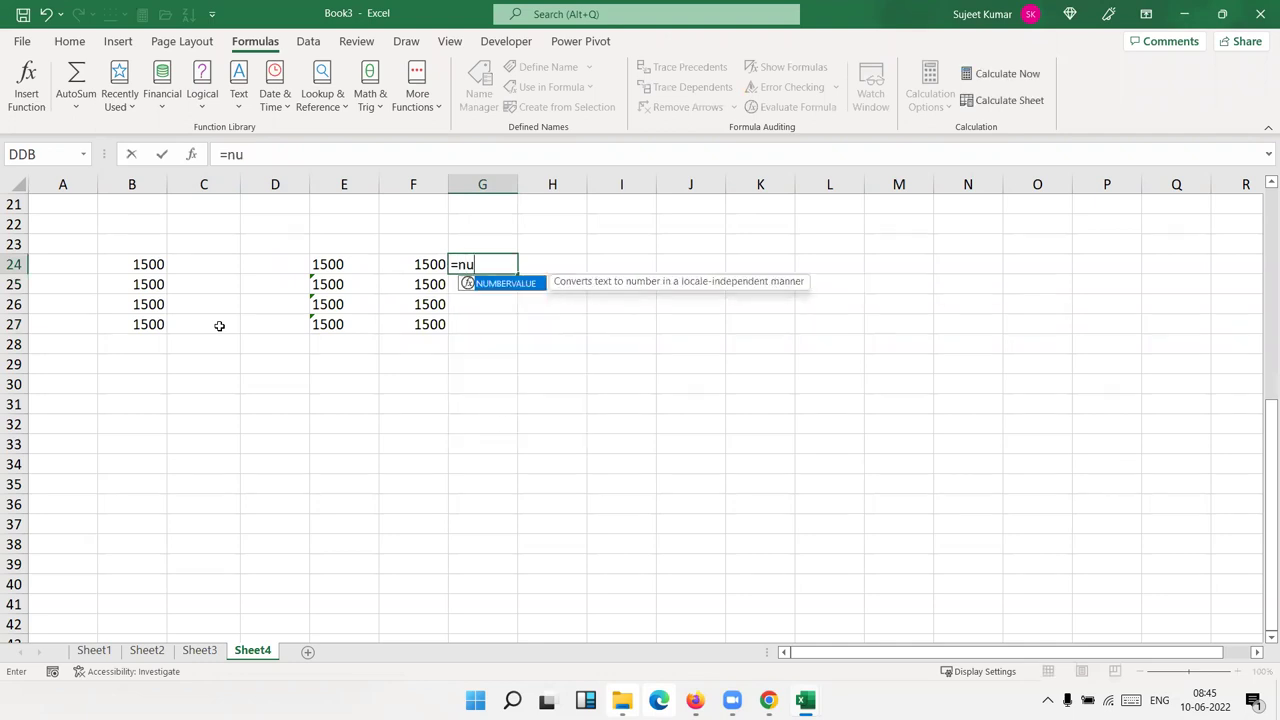
key(Tab)
key(Left)
key(Left)
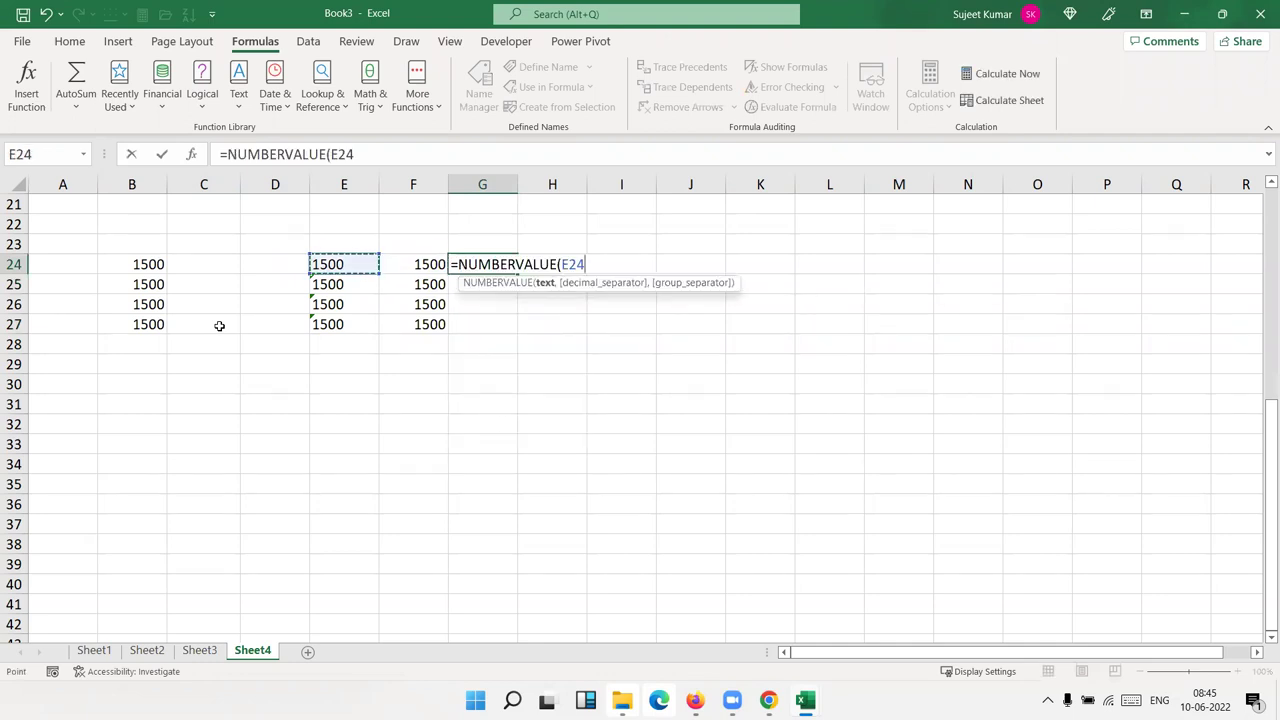
key(Return)
key(Left)
key(Down)
key(Down)
key(Right)
key(shift+Up)
key(shift+Up)
key(shift+Up)
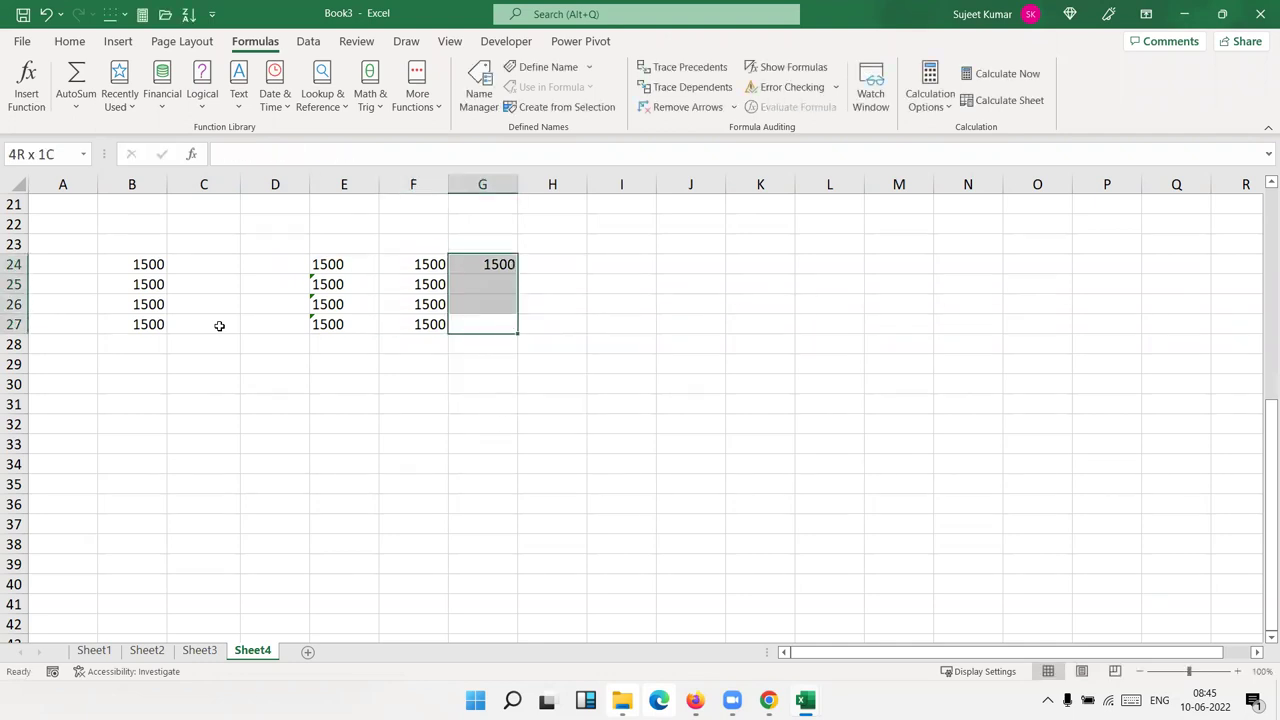
key(ctrl+d)
key(Down)
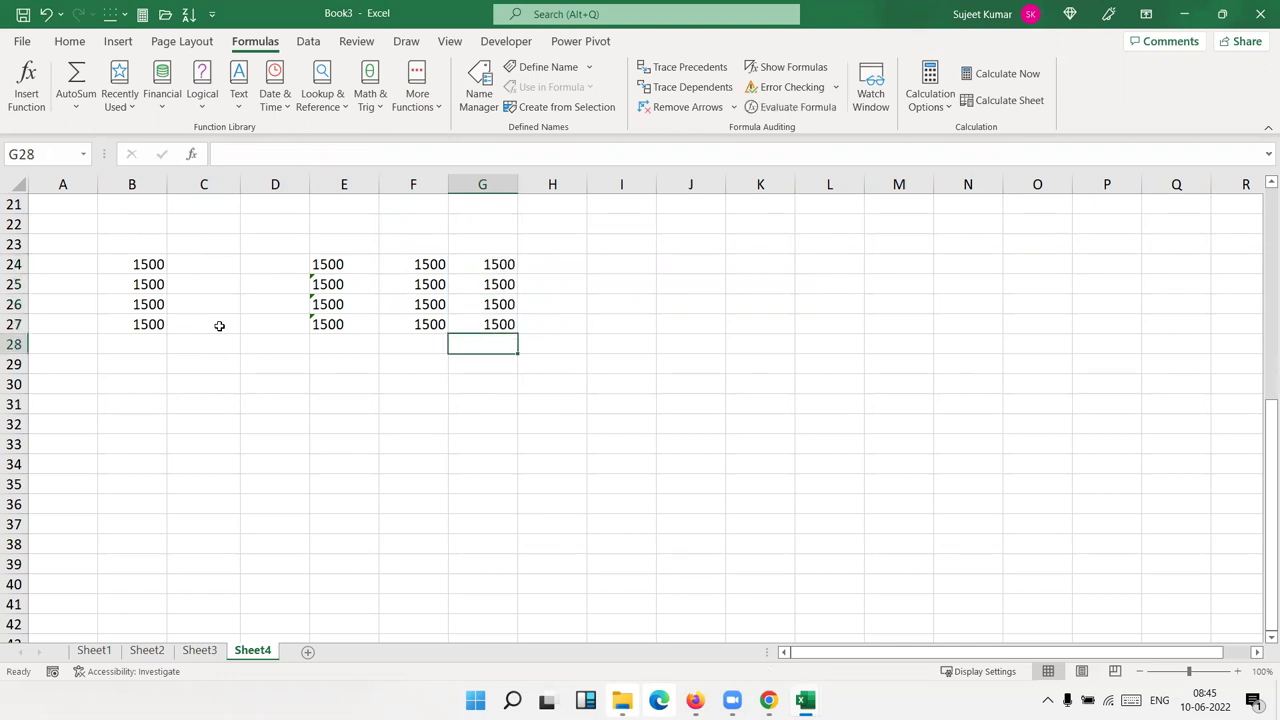
key(Down)
key(Left)
key(Left)
key(Left)
Enter =B24=F24 in D29, which shows TRUE.
text(=)
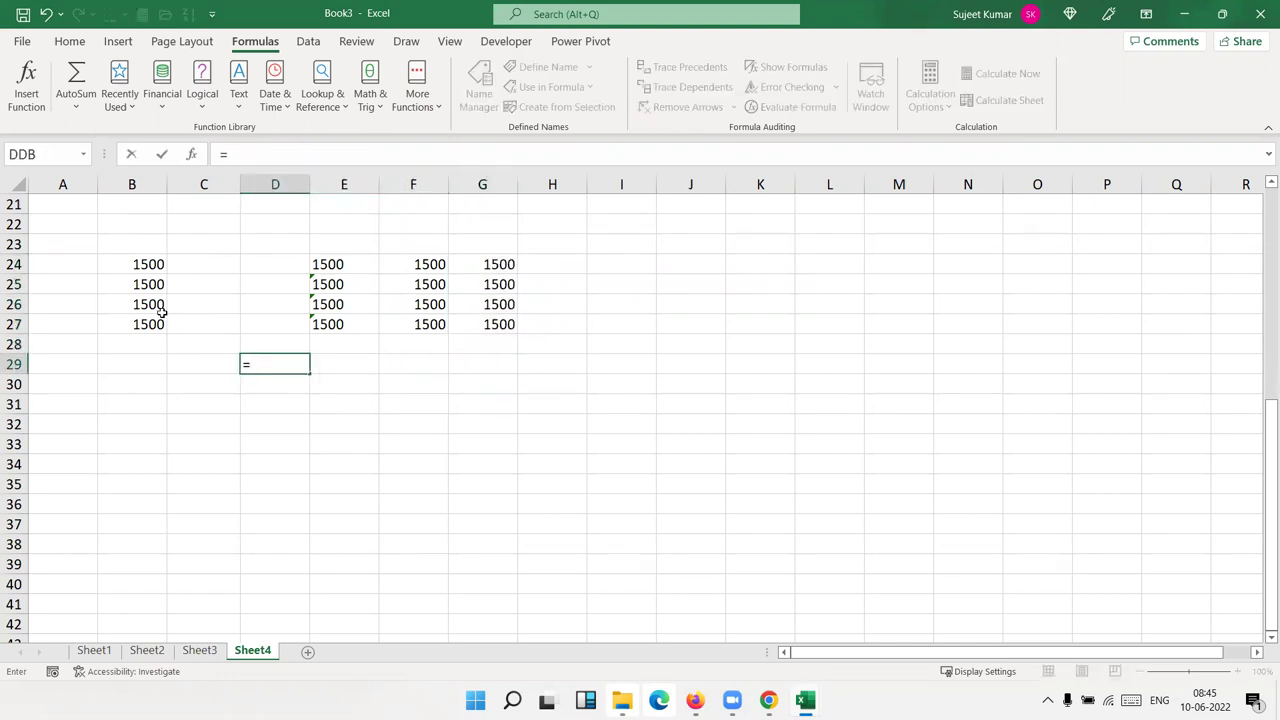
click(160, 263)
text(=)
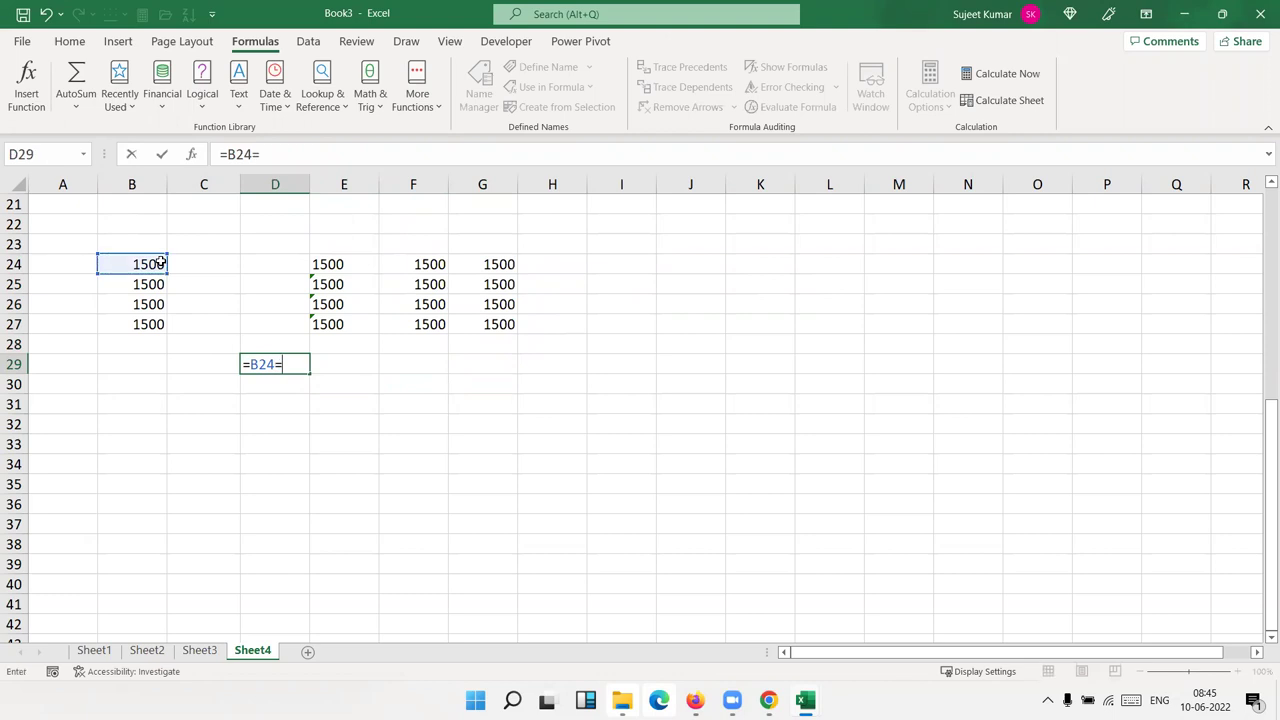
click(429, 268)
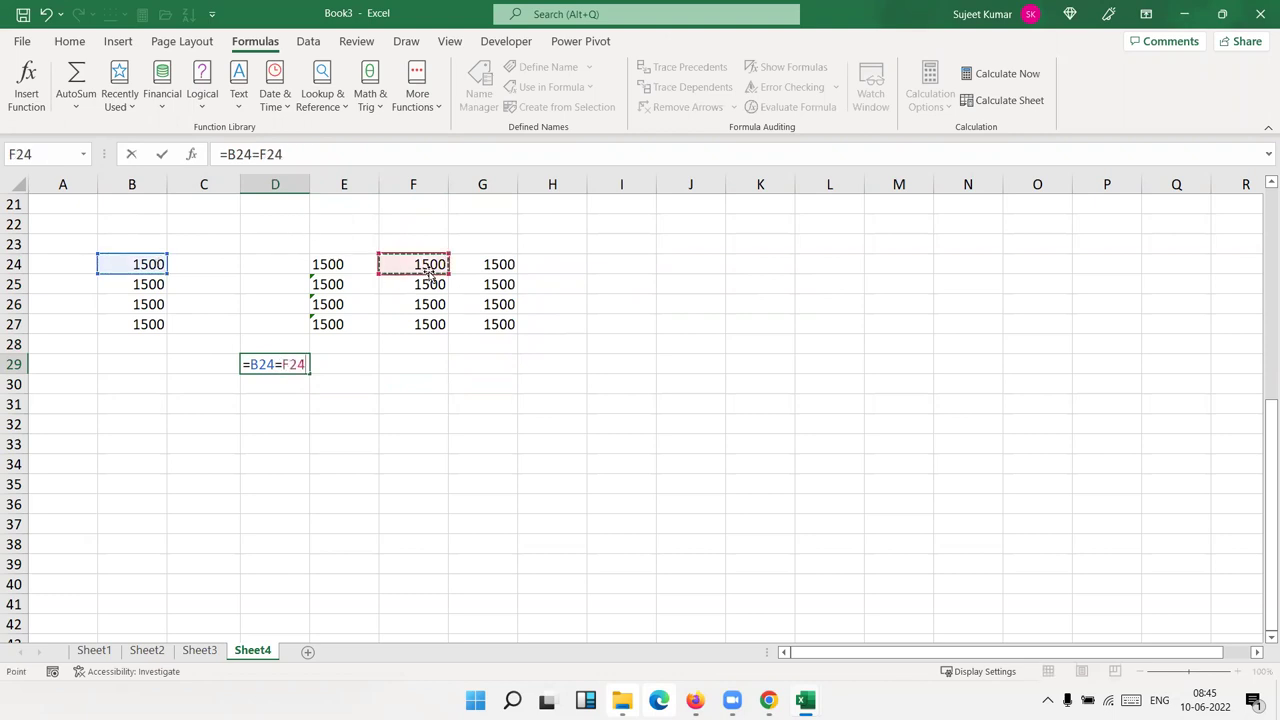
key(Return)
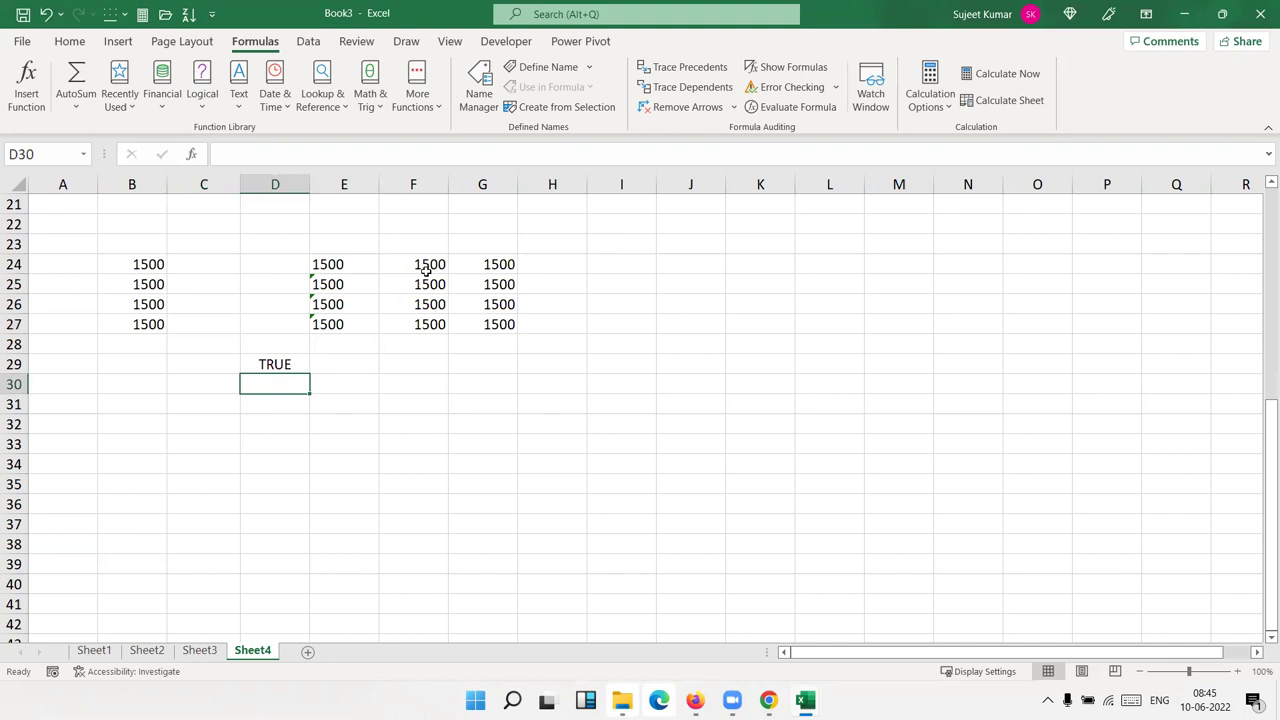
Delete the TRUE comparison result from D29.
key(Up)
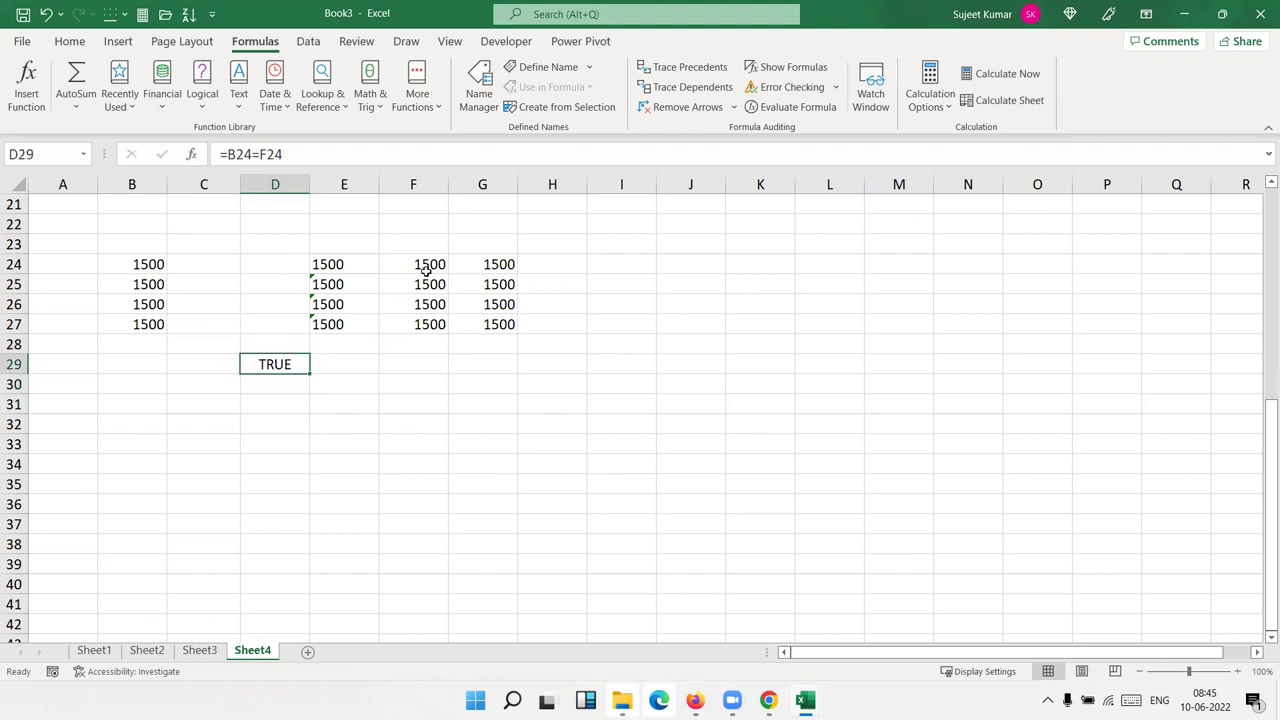
key(Delete)
key(Right)
key(Up)
key(Up)
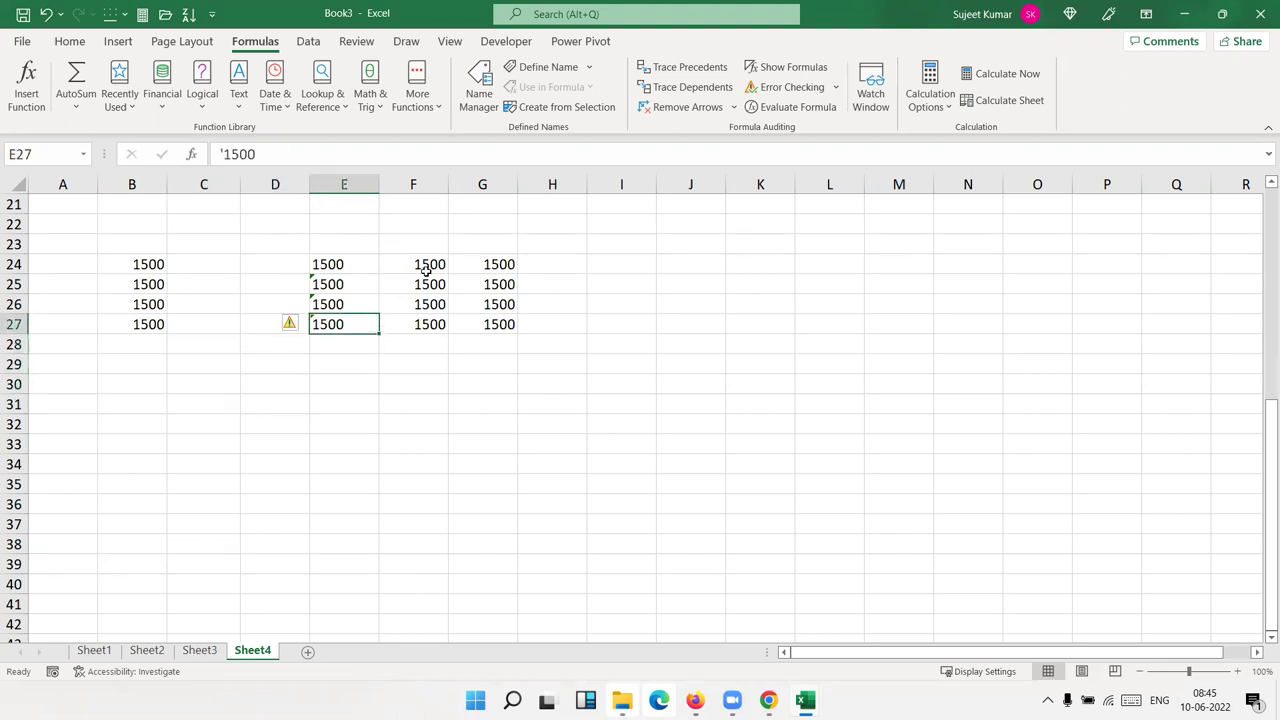
key(shift+Up)
key(shift+Up)
key(shift+Up)
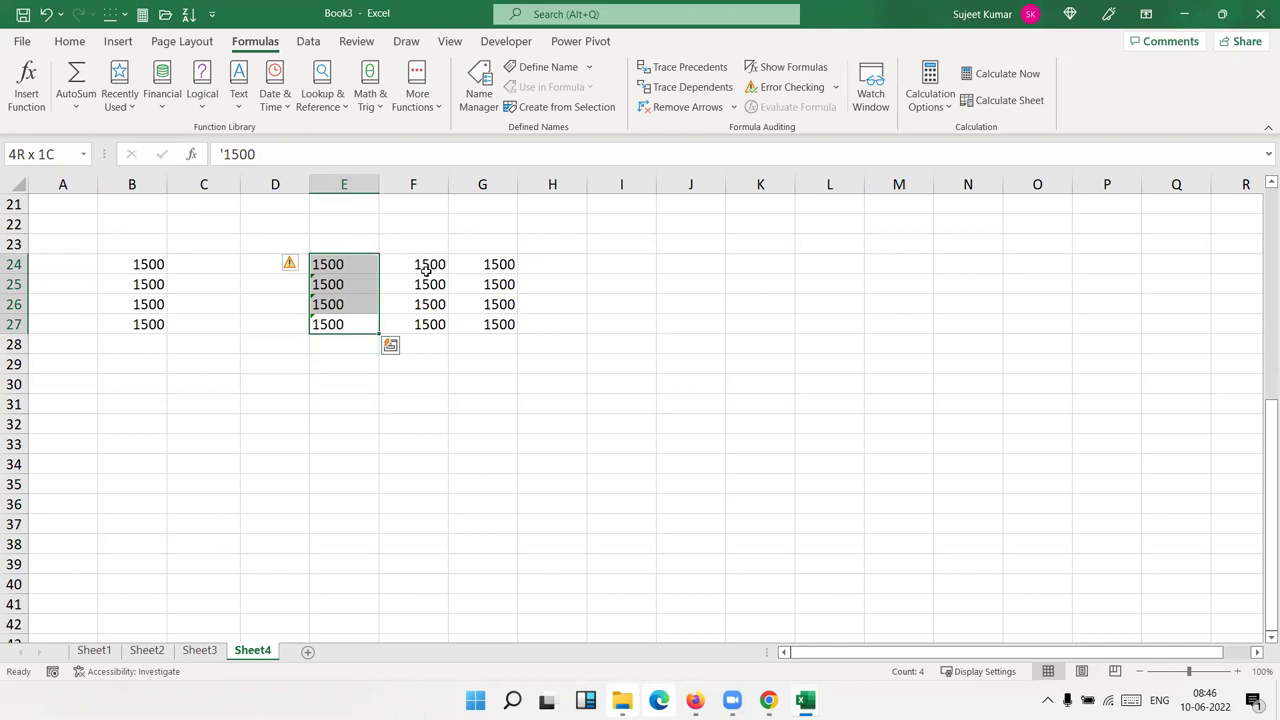
Clear the VALUE and NUMBERVALUE results in F24:G27 and select B24:B27.
key(Right)
key(shift+Right)
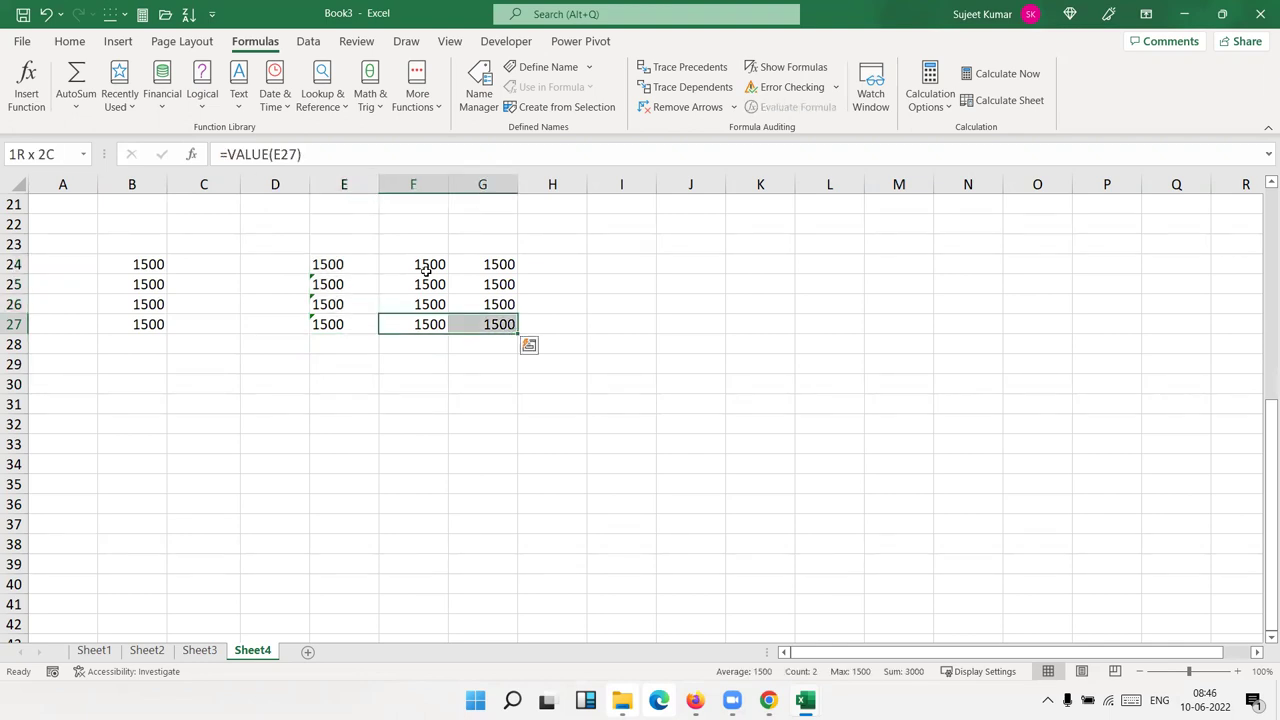
key(shift+Up)
key(shift+Up)
key(shift+Up)
key(Delete)
key(Left)
key(Left)
key(Left)
key(Left)
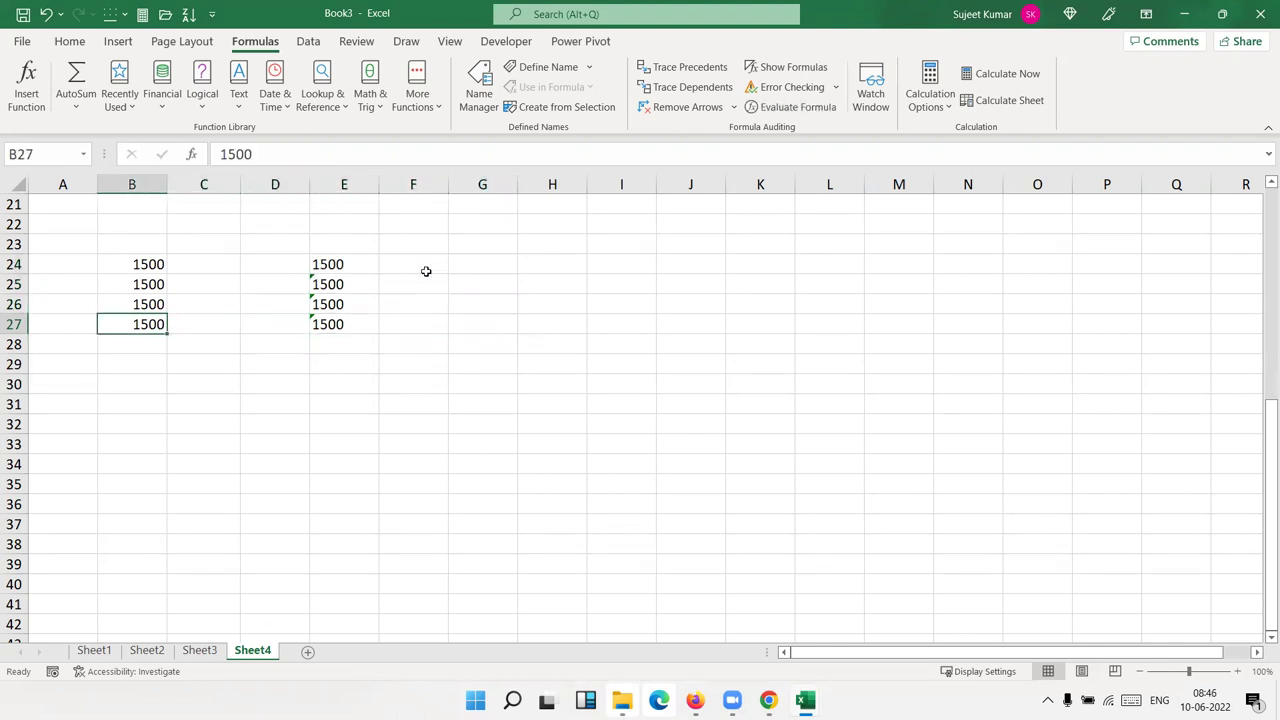
key(shift+Up)
key(shift+Up)
key(shift+Up)
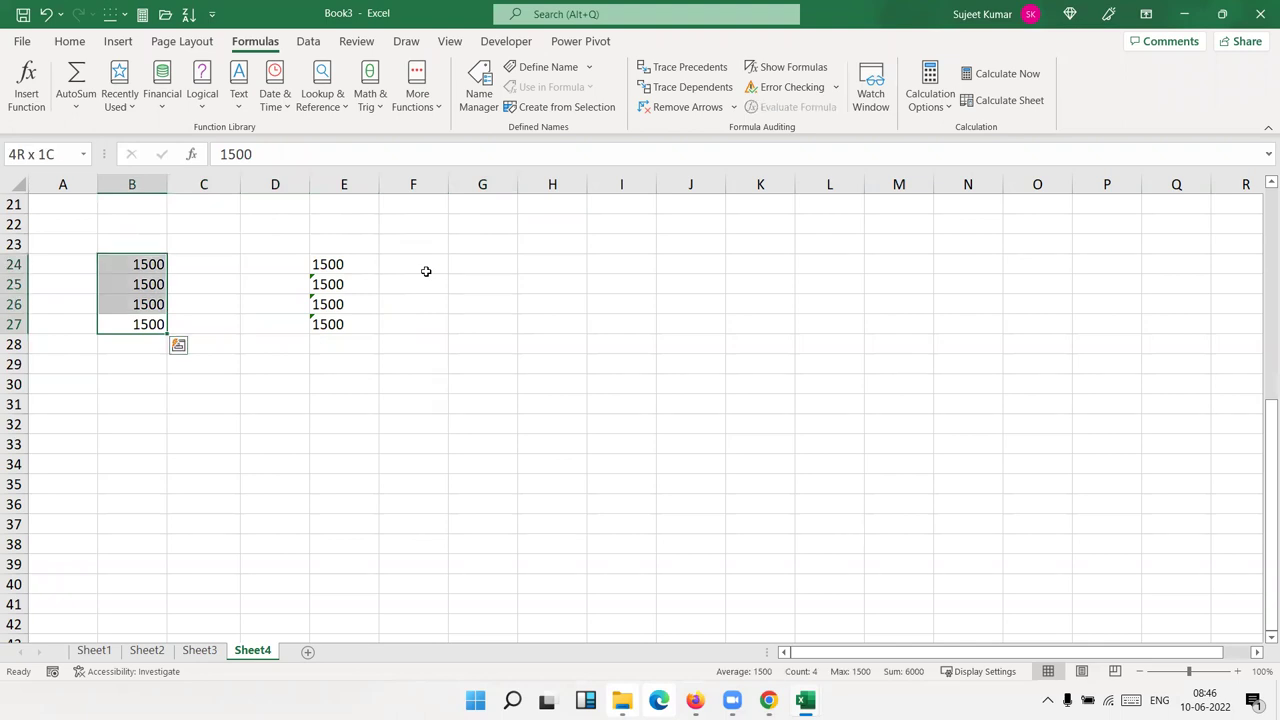
Fill C24:C27 with =VALUETOTEXT(B24) formulas, then select column D.
key(Right)
key(Up)
key(Up)
key(Up)
text(=)
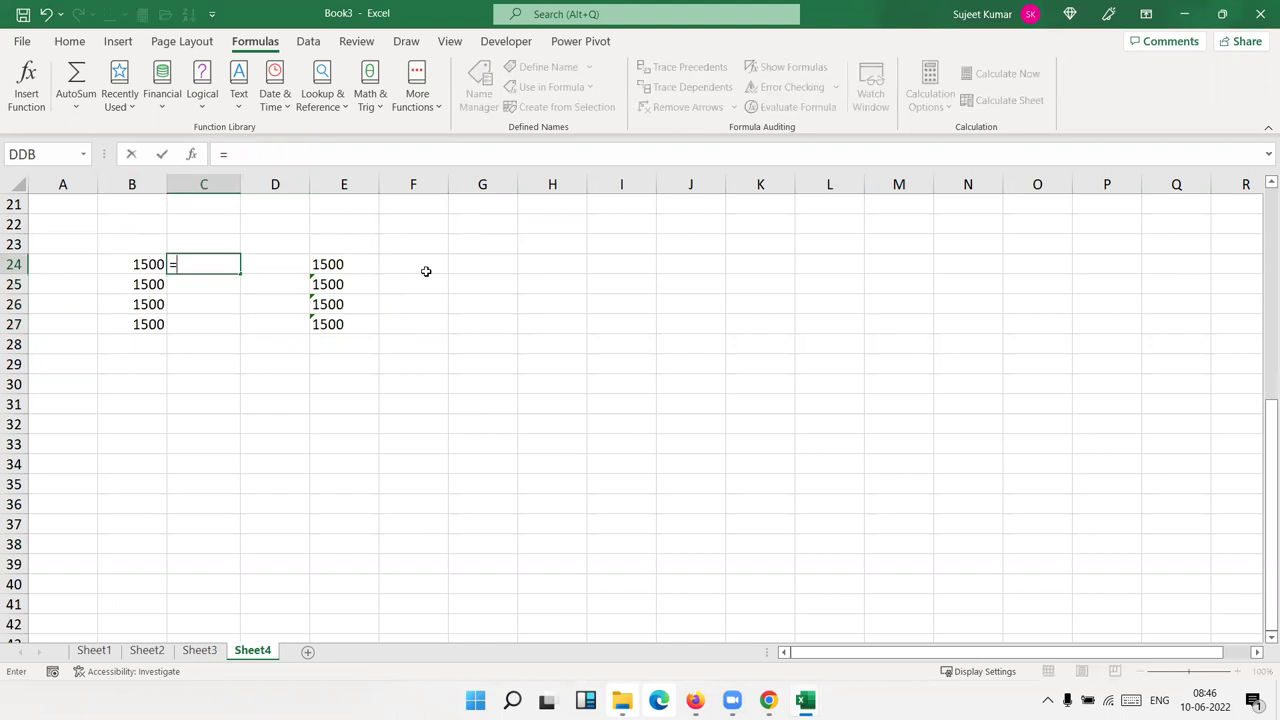
text(v)
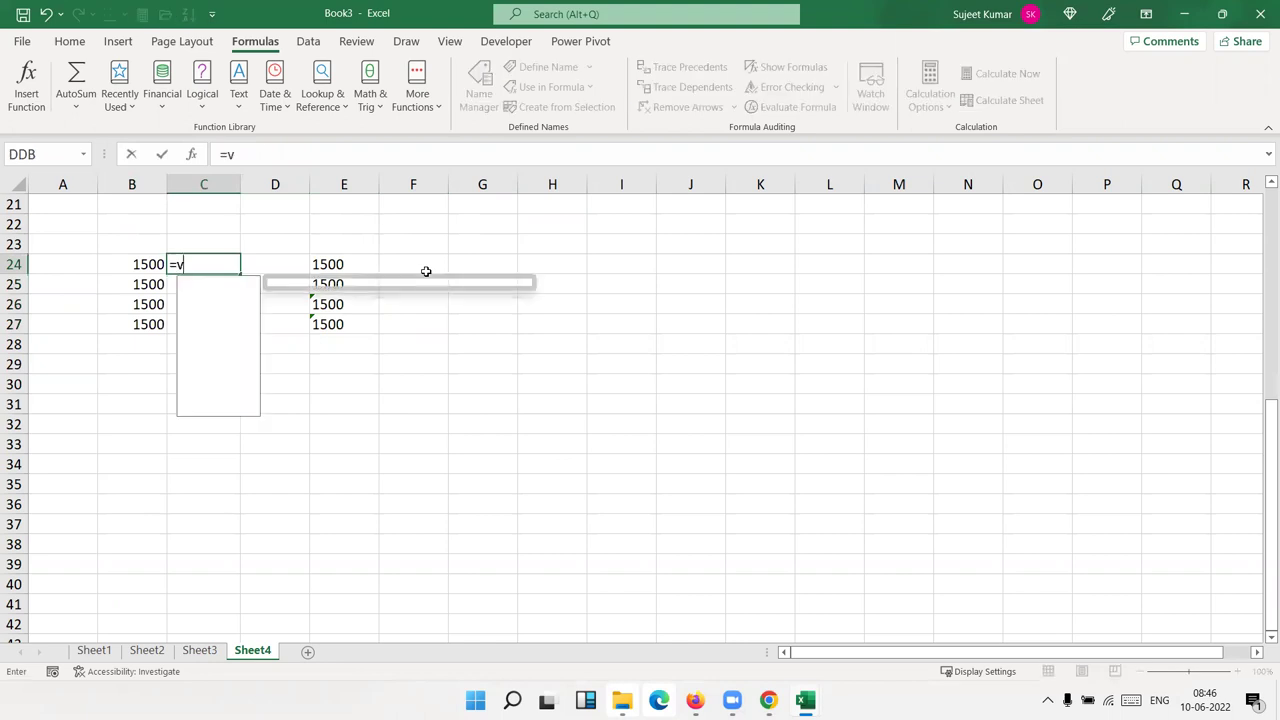
key(Down)
key(Tab)
key(Left)
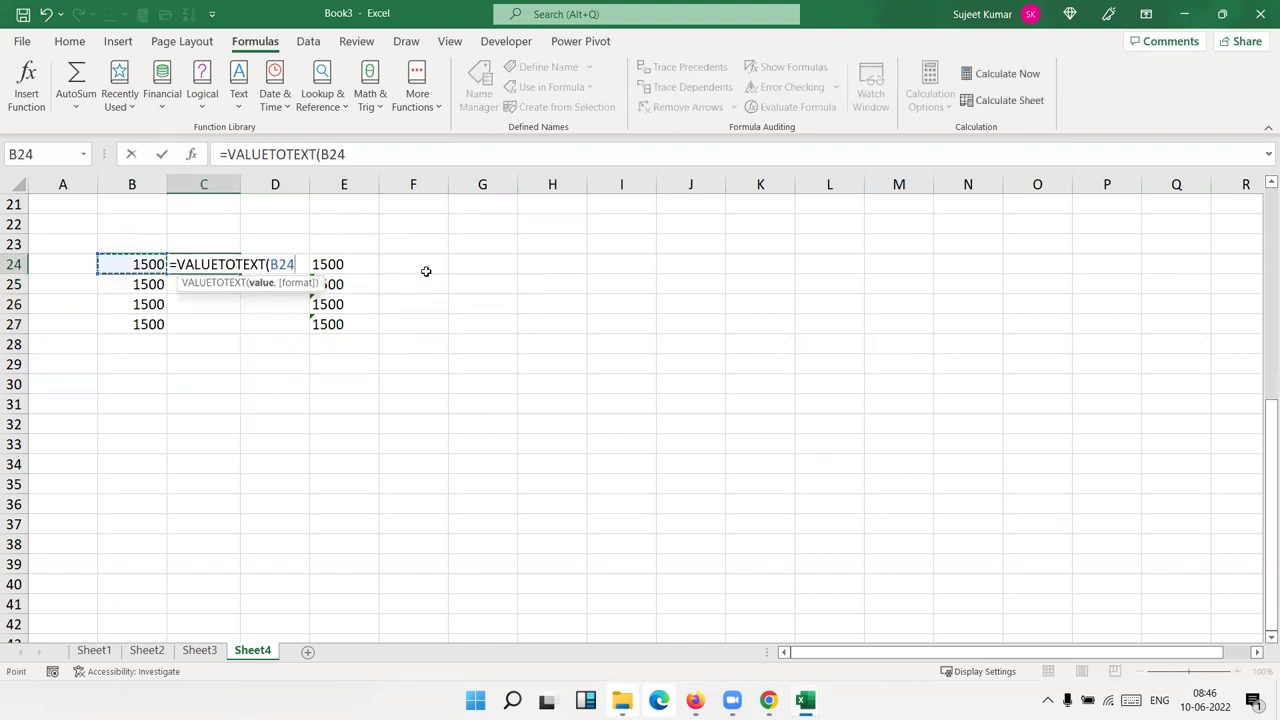
key(Return)
key(Left)
key(Down)
key(Down)
key(Right)
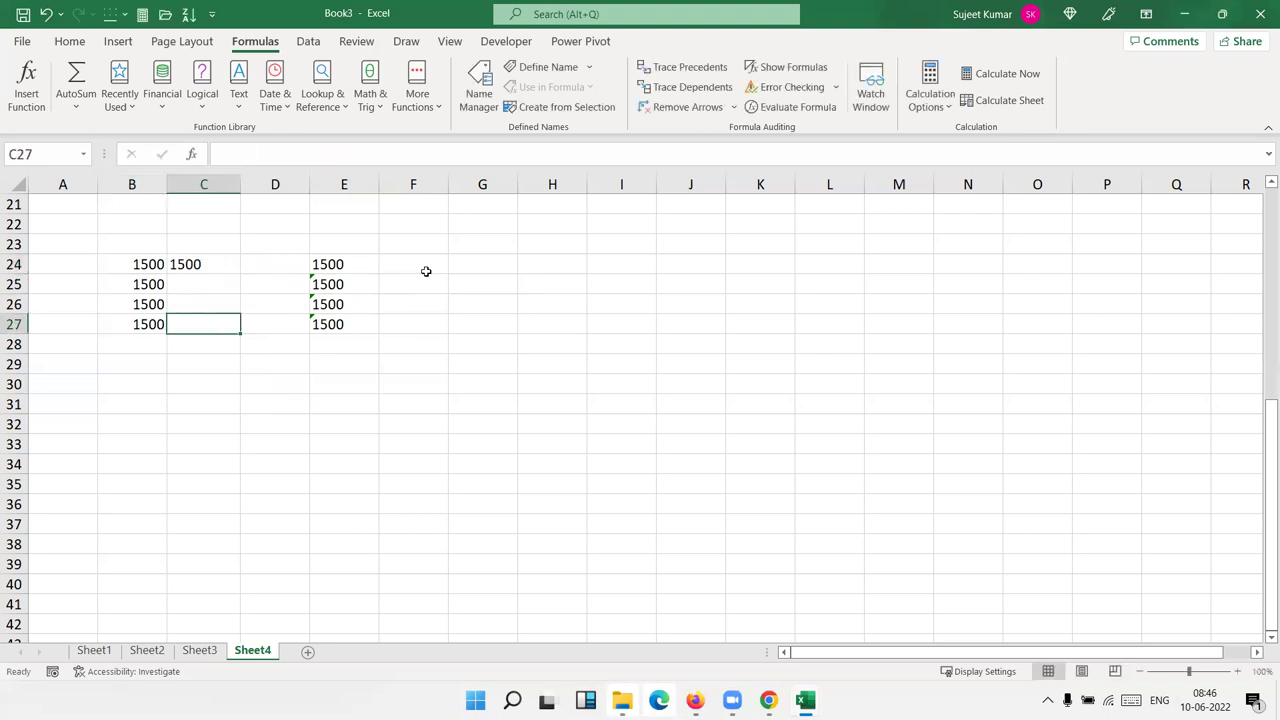
key(shift+Up)
key(shift+Up)
key(shift+Up)
key(ctrl+d)
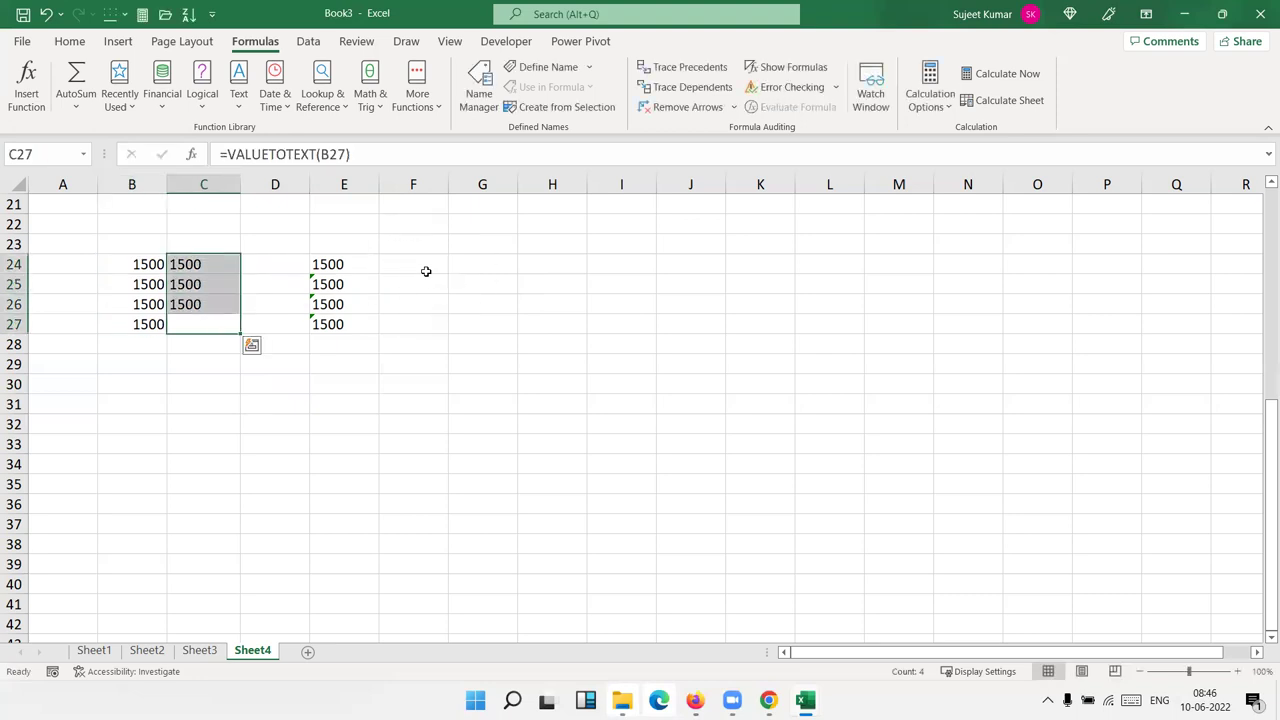
key(Right)
key(ctrl+space)
Insert a blank column D and fill D24:D27 with =TEXT(B24,"0") formulas.
key(ctrl+shift+plus)
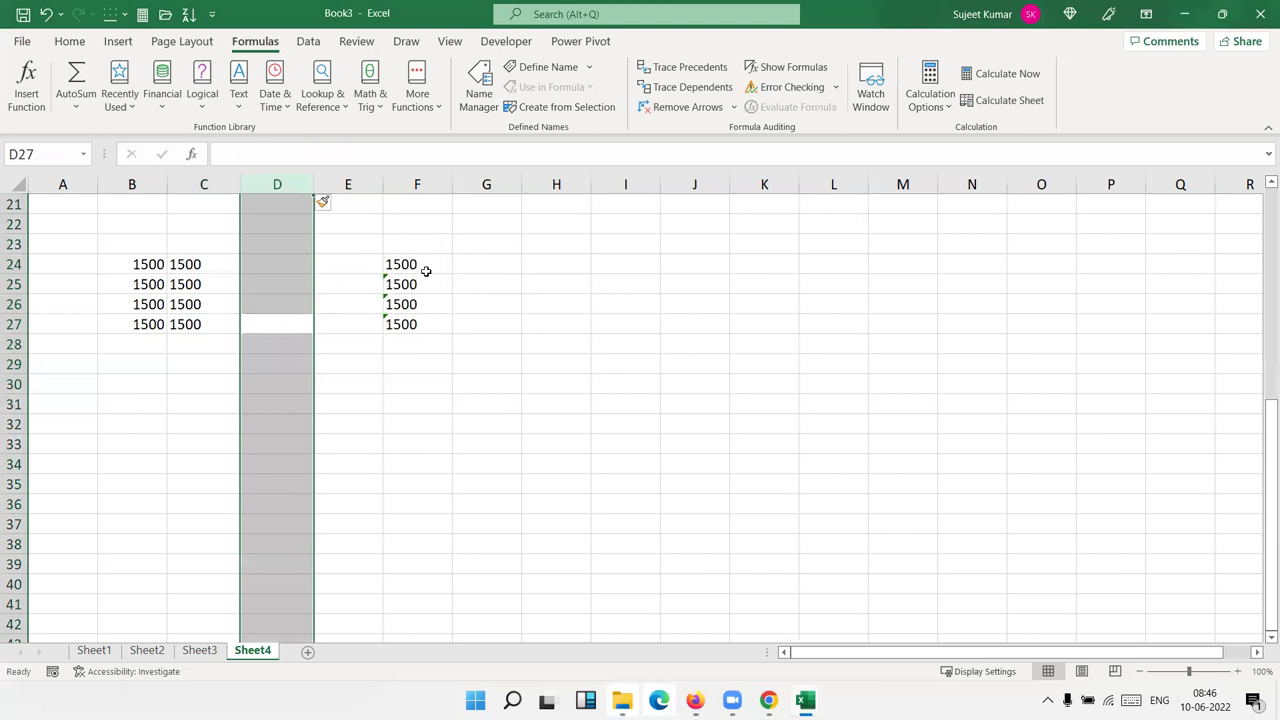
key(Up)
key(Up)
key(Up)
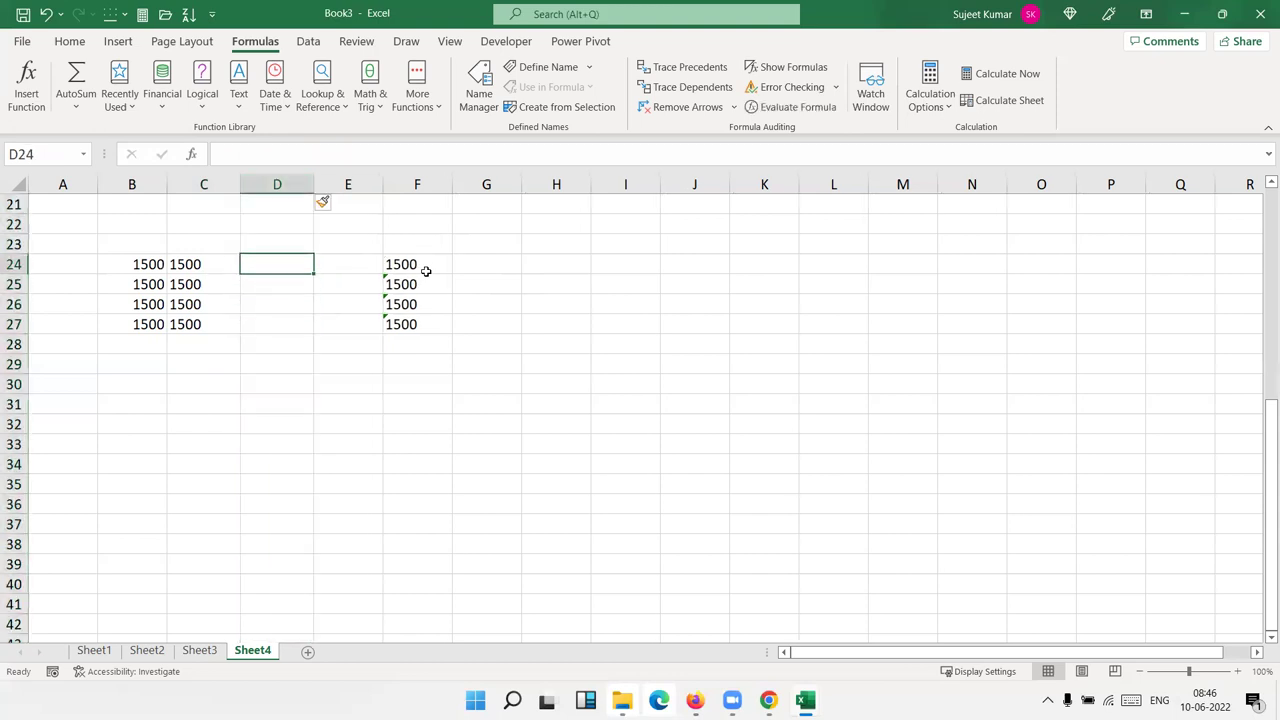
text(=te)
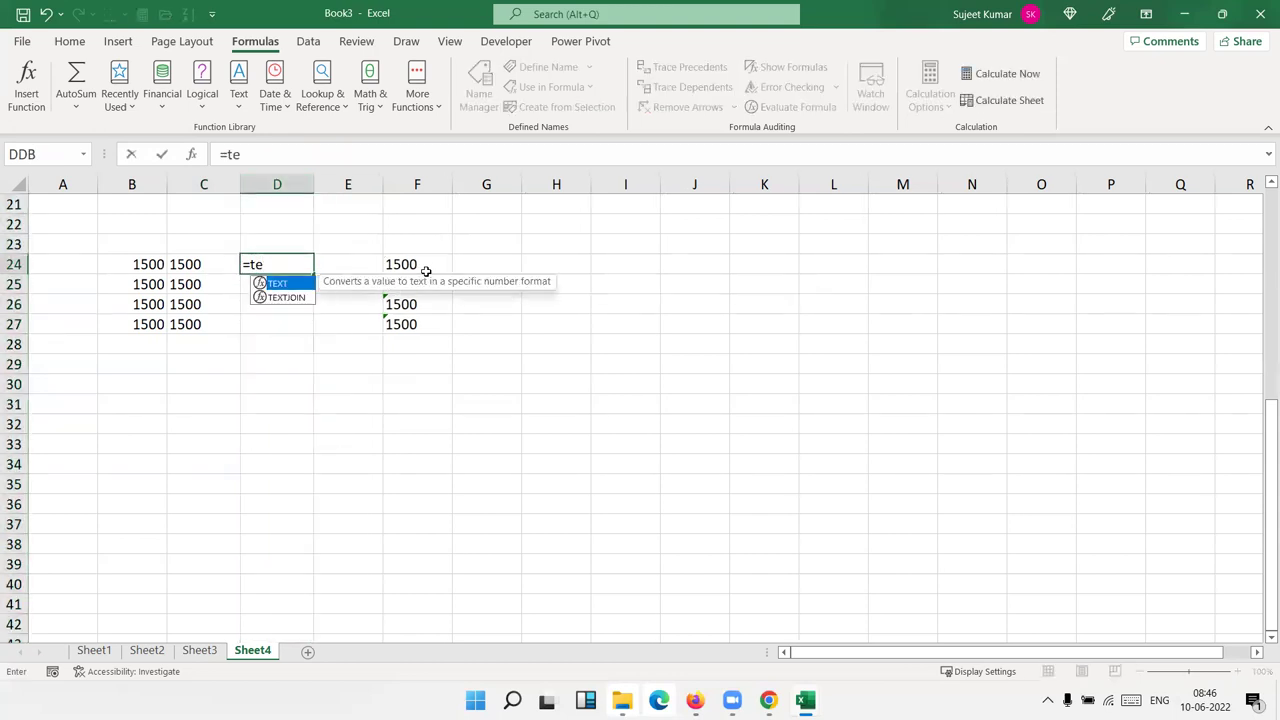
key(Tab)
key(Left)
key(Left)
text(,)
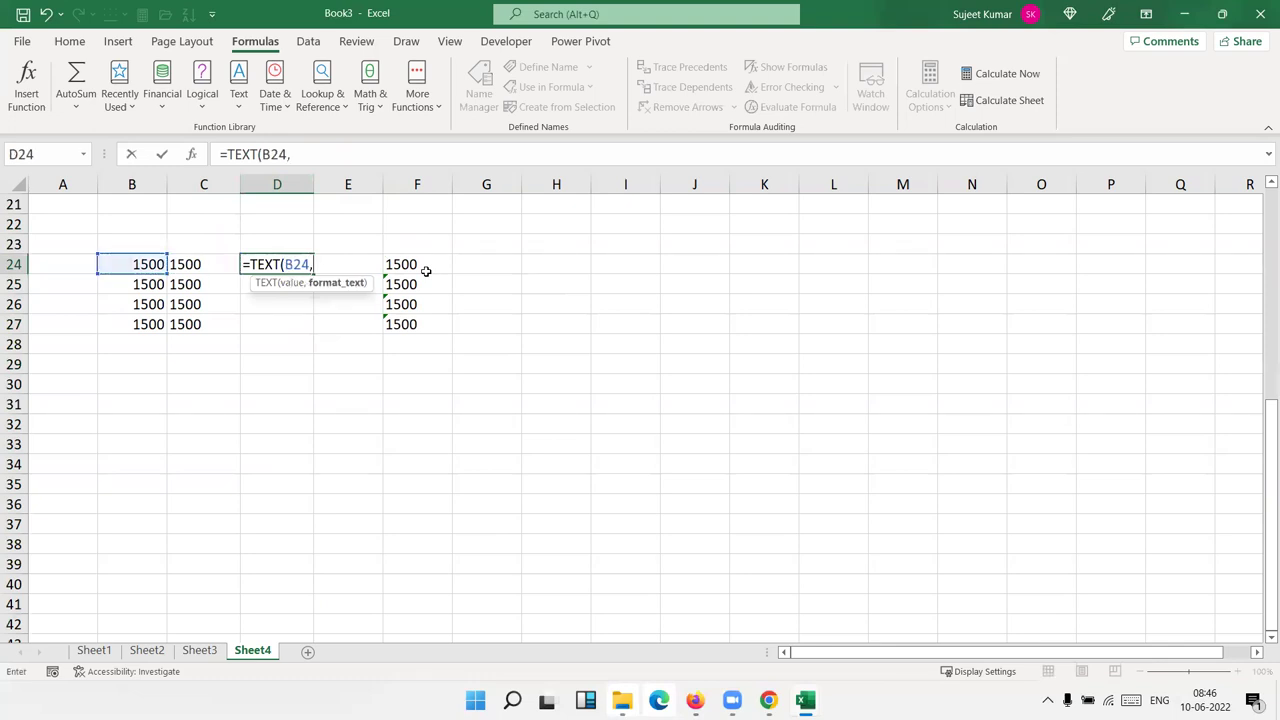
text("0"))
key(Return)
key(Left)
key(Down)
key(Down)
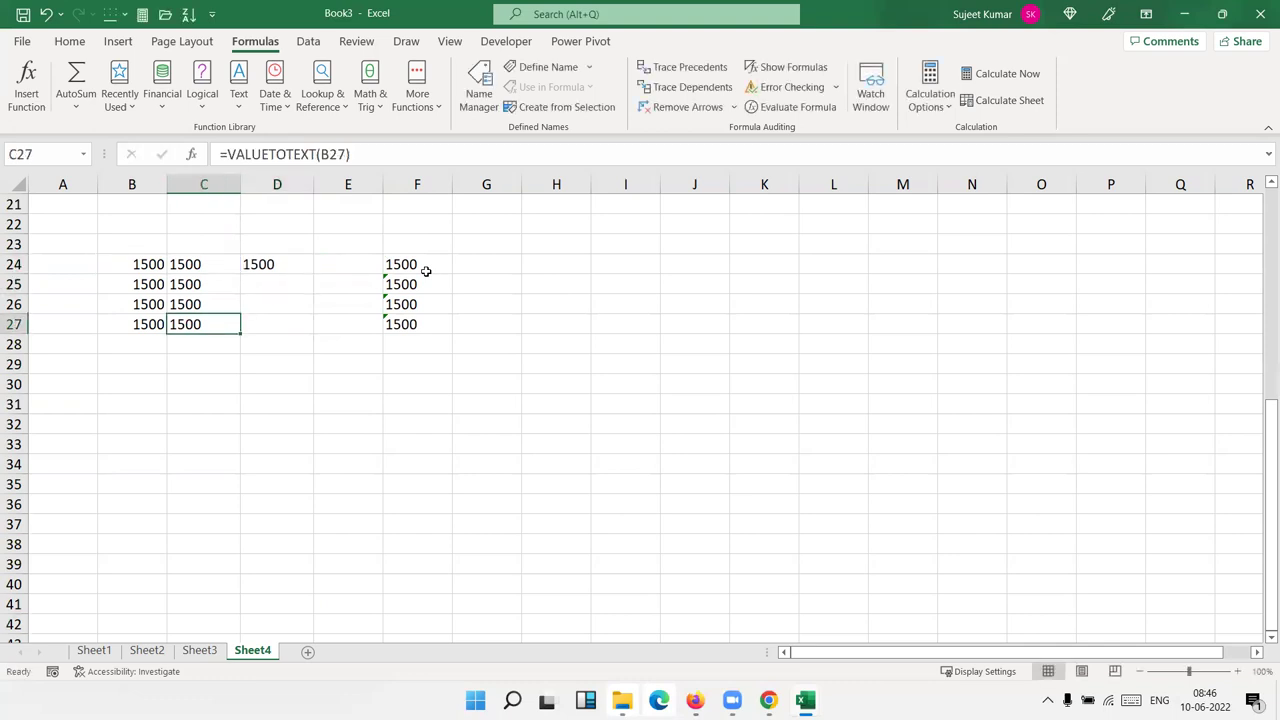
key(Right)
key(ctrl+shift+Up)
key(ctrl+d)
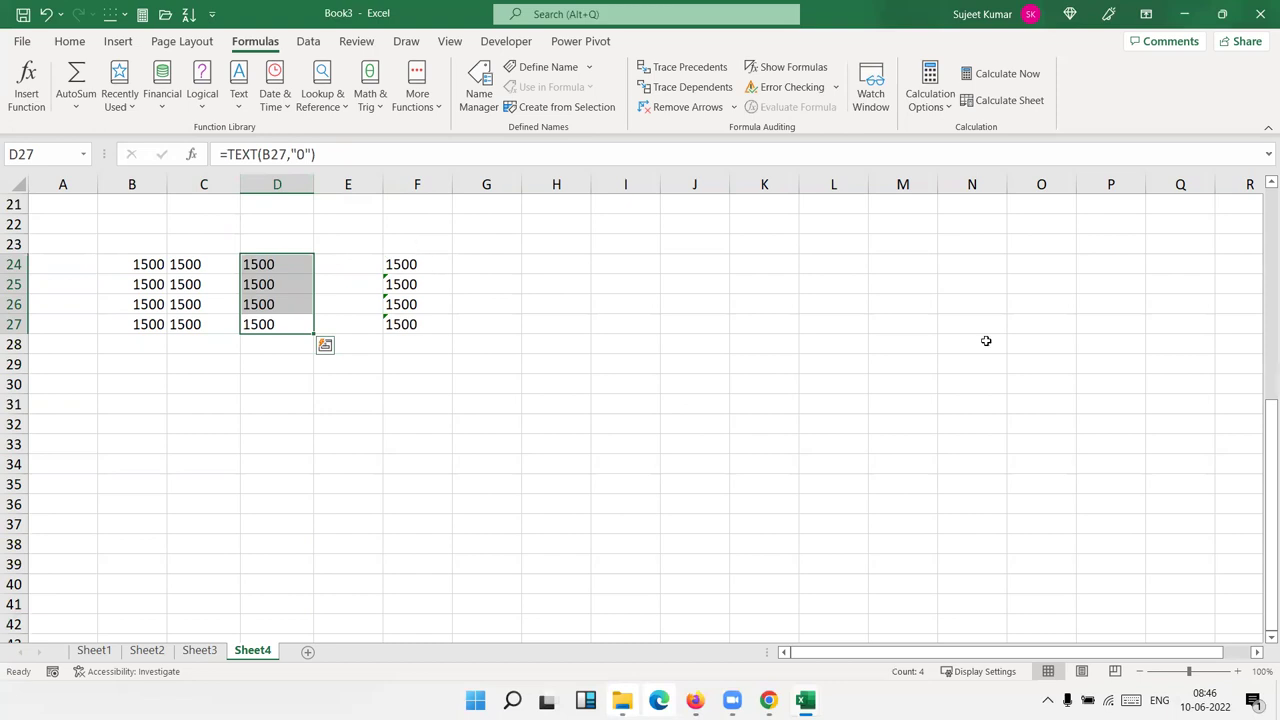
key(Escape)
Paste into column F, ignore the text-number warnings on F25:F27, and select F24:F27.
key(ctrl+v)
drag(420, 288, 422, 323)
click(366, 284)
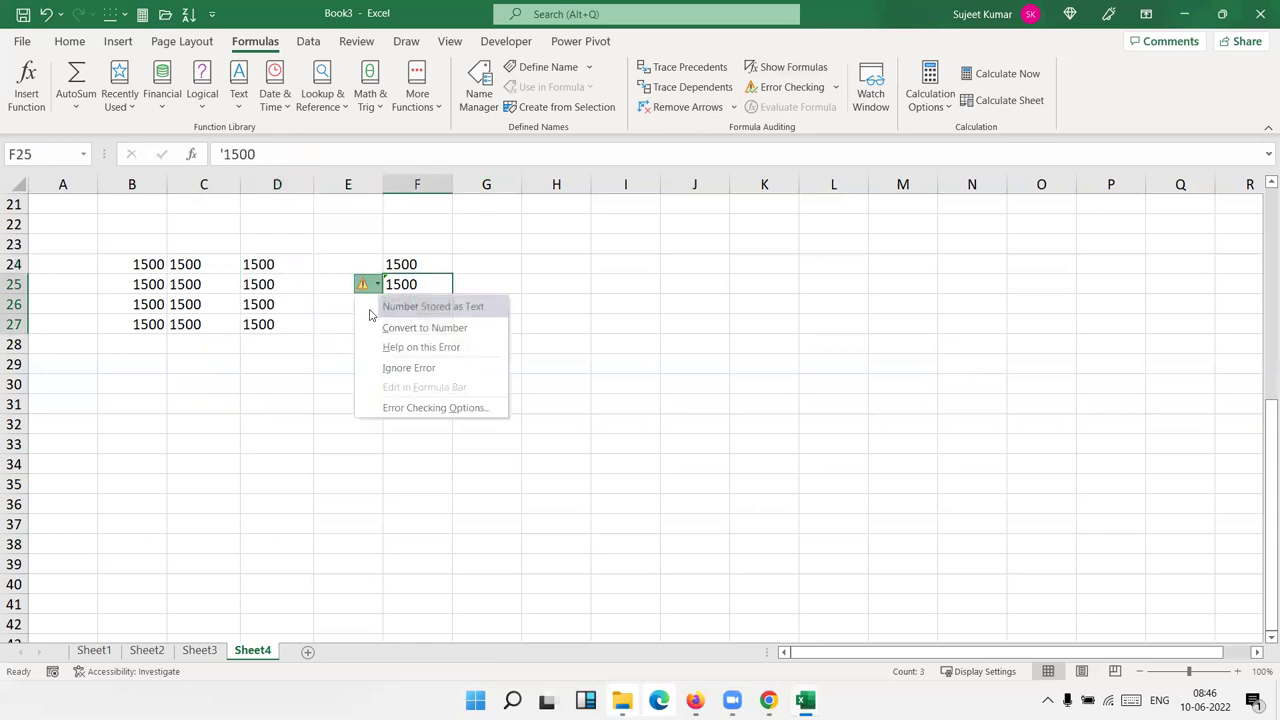
click(406, 368)
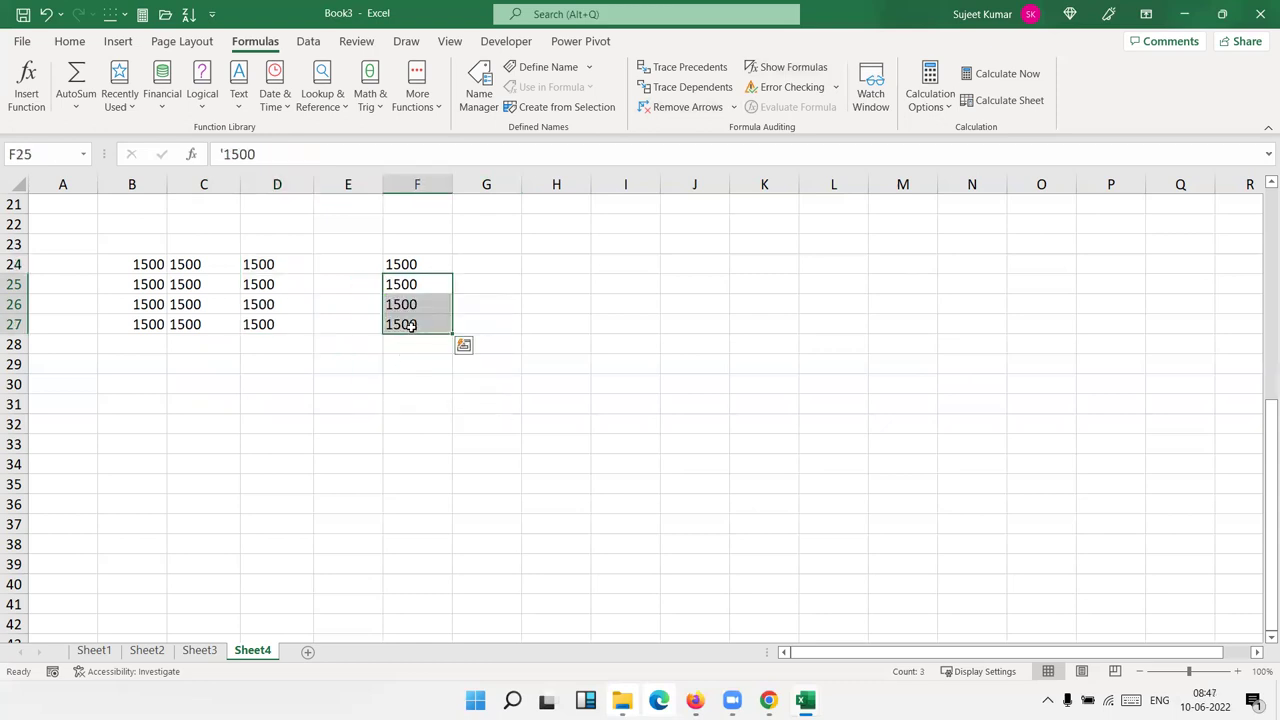
drag(408, 323, 400, 260)
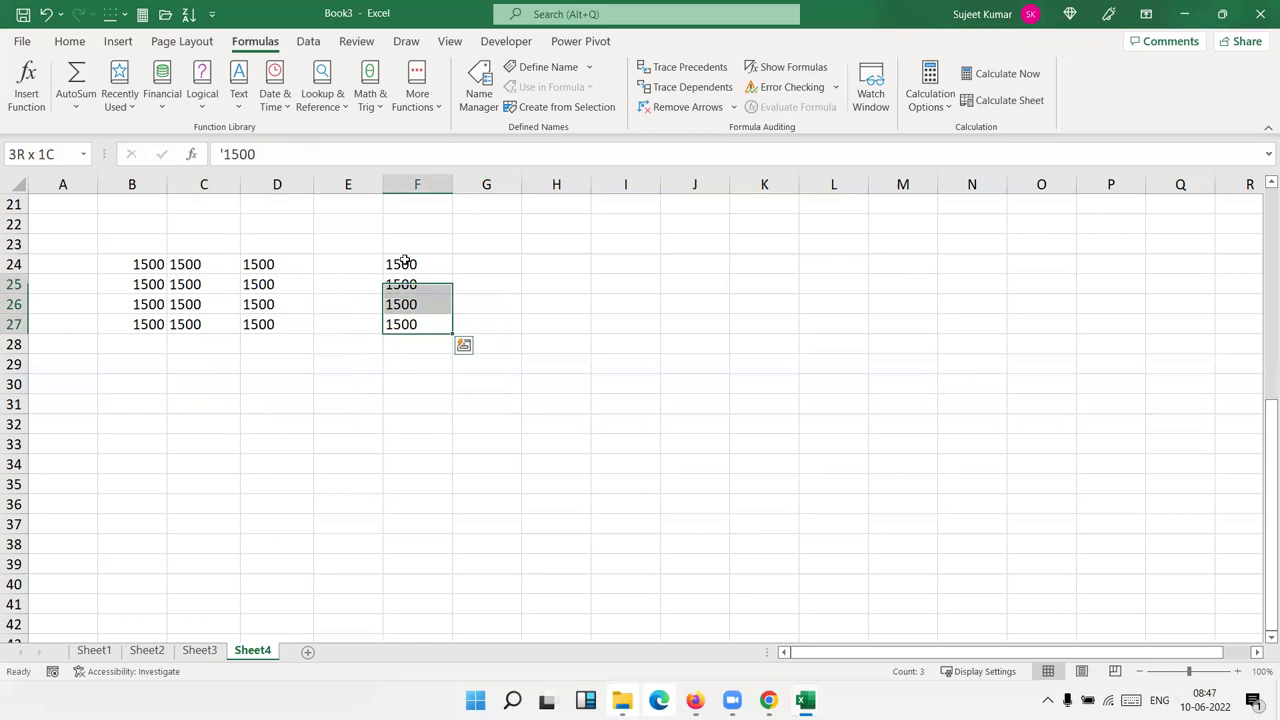
click(69, 41)
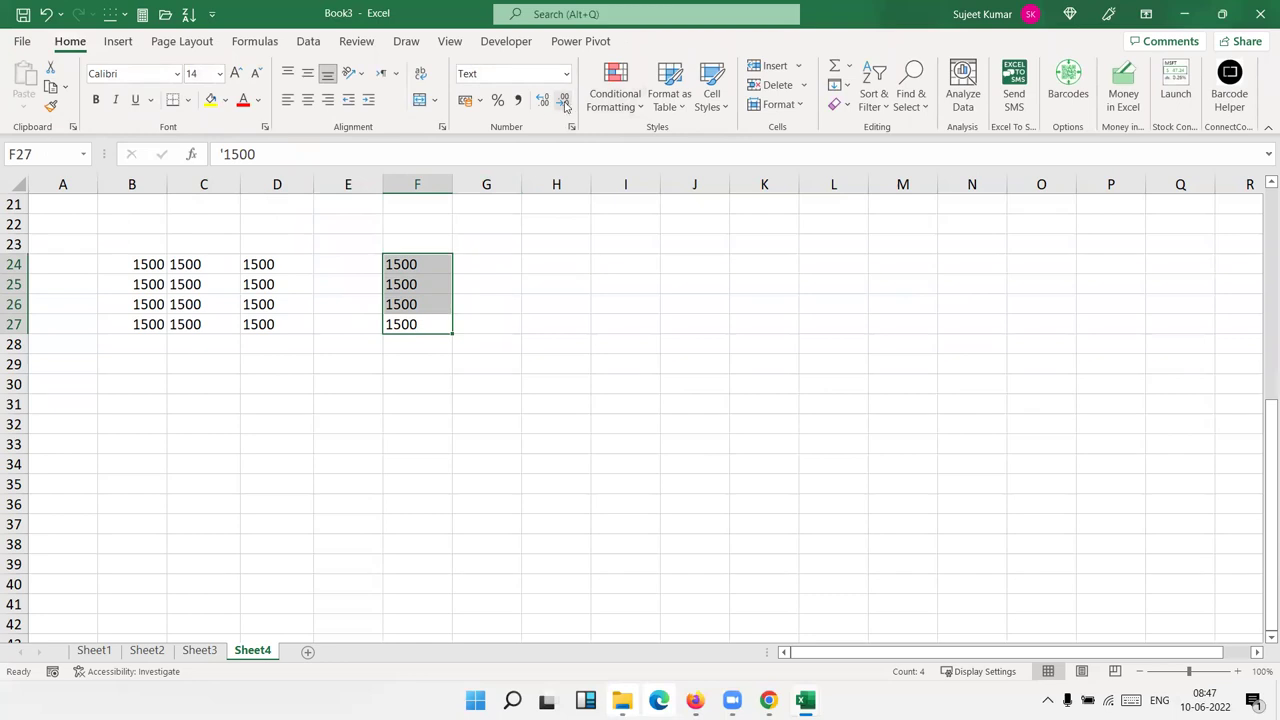
Right-align the text 1500 values in F24:F27 so they look like real numbers.
click(370, 101)
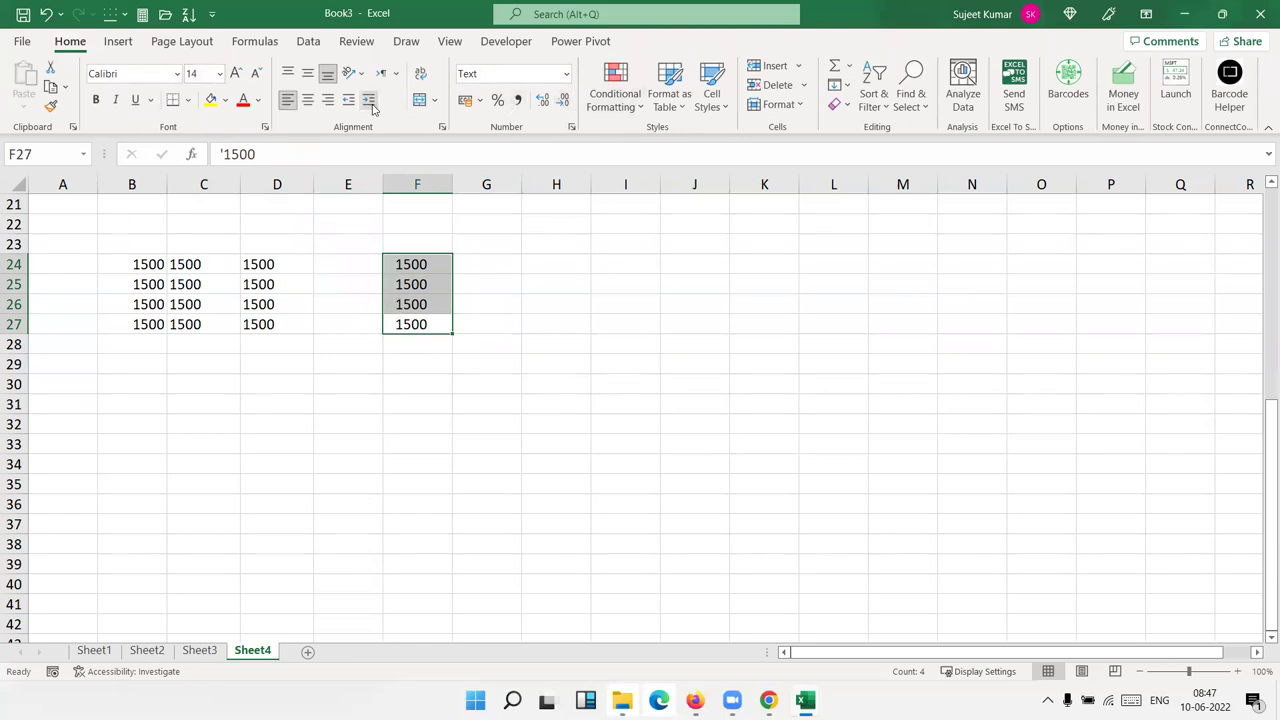
click(329, 101)
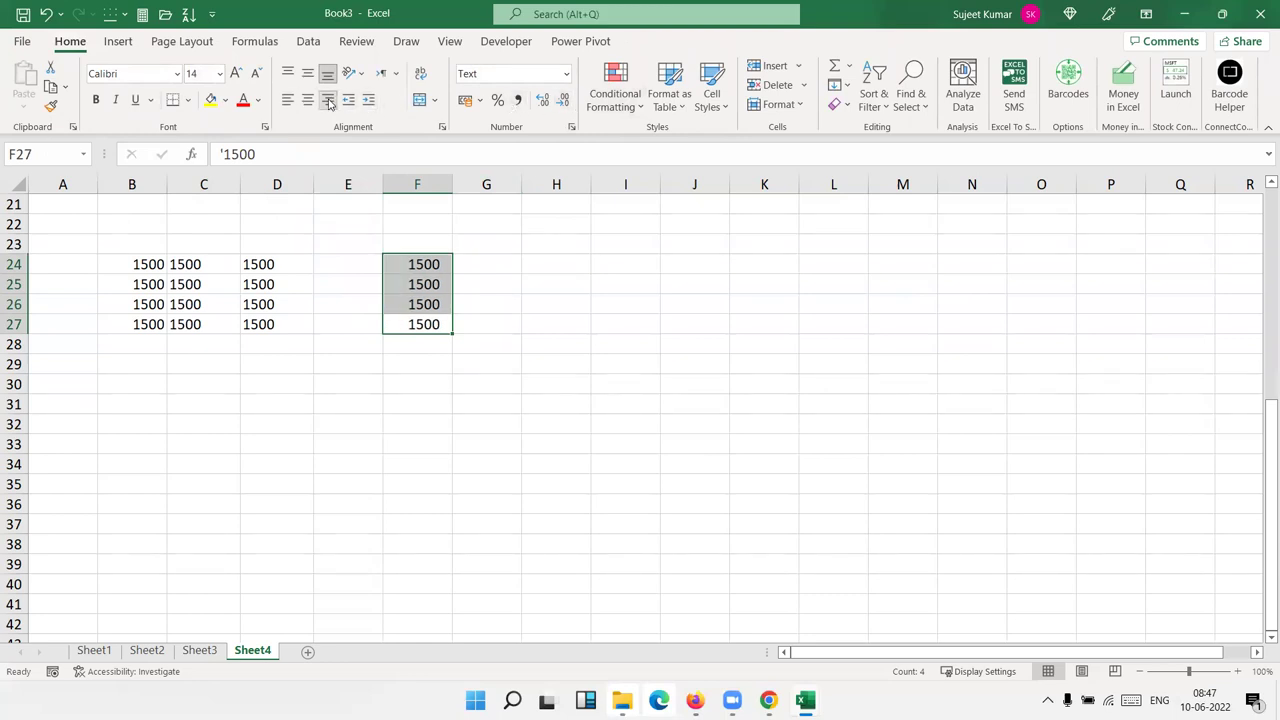
click(329, 101)
click(329, 101)
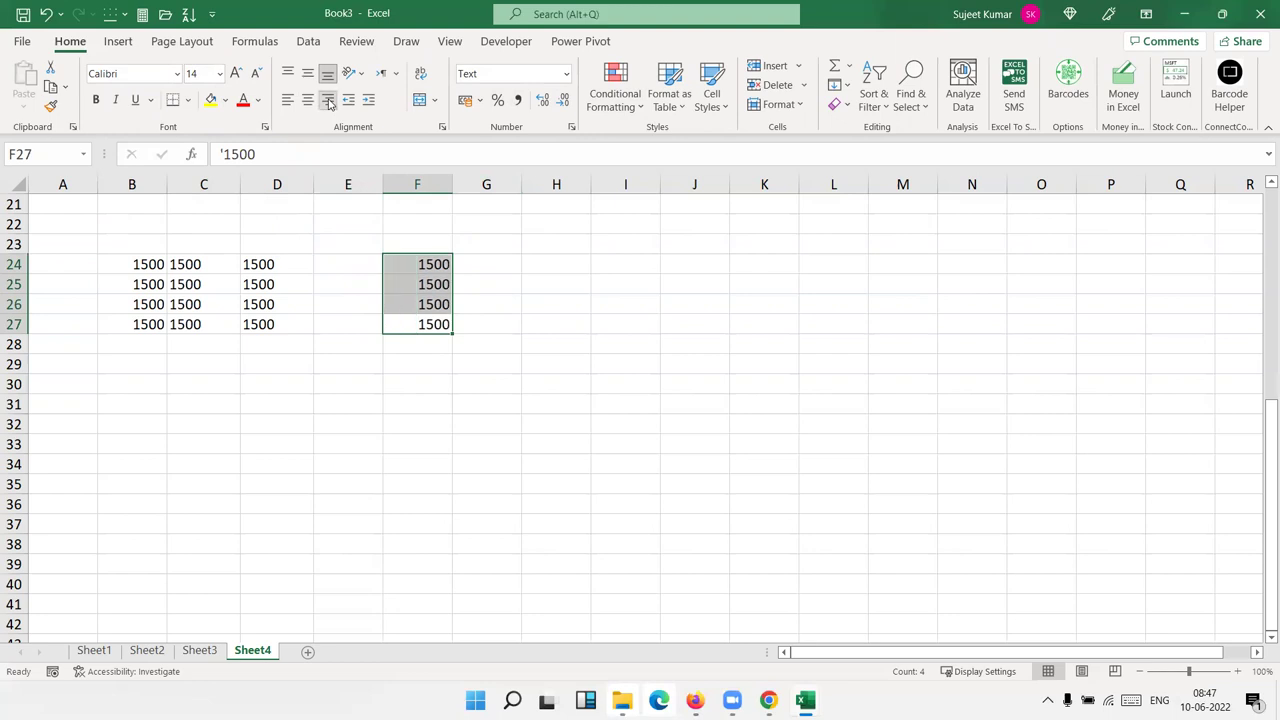
click(531, 425)
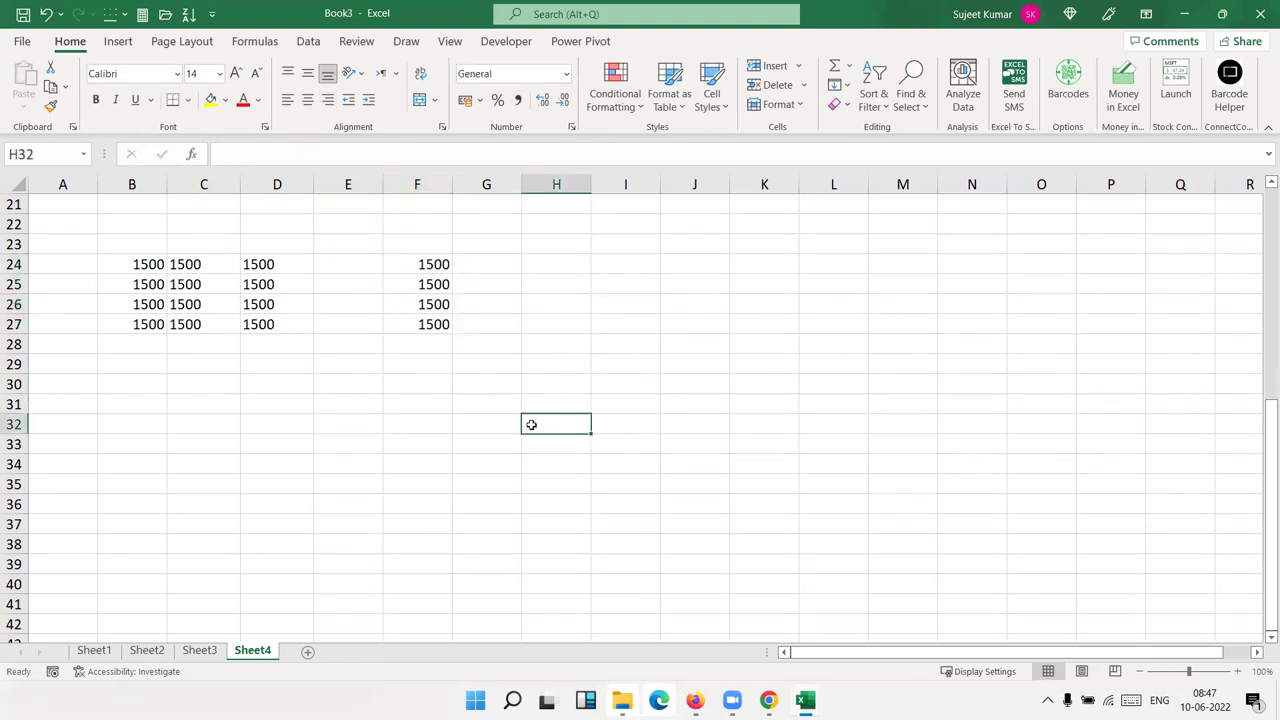